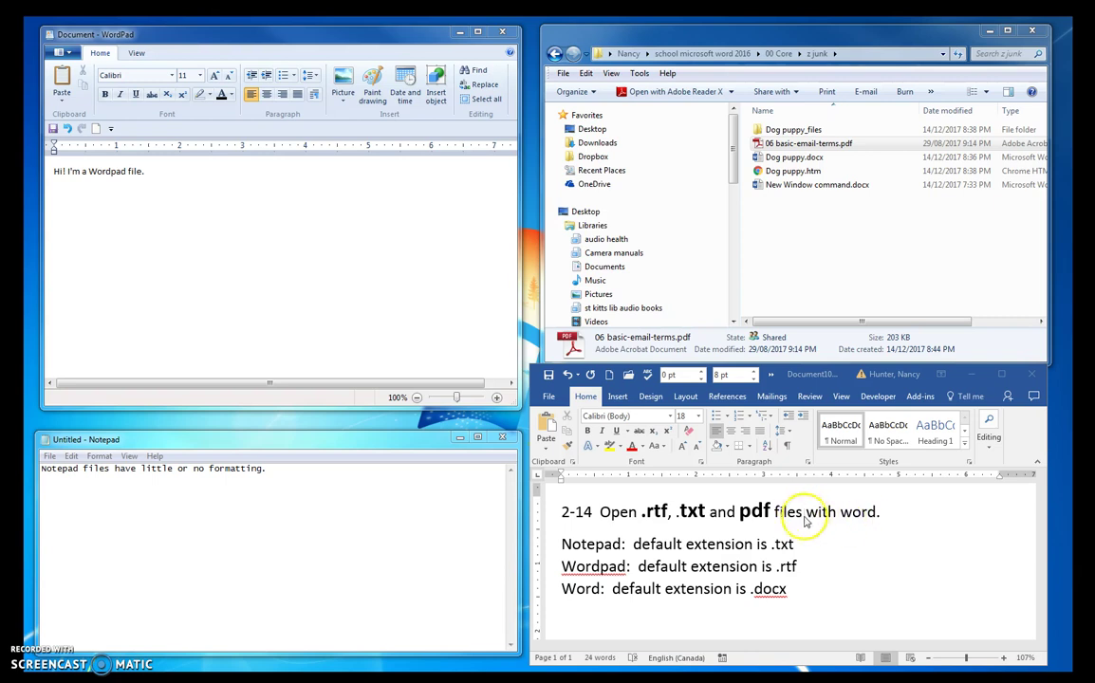
pyautogui.click(793, 513)
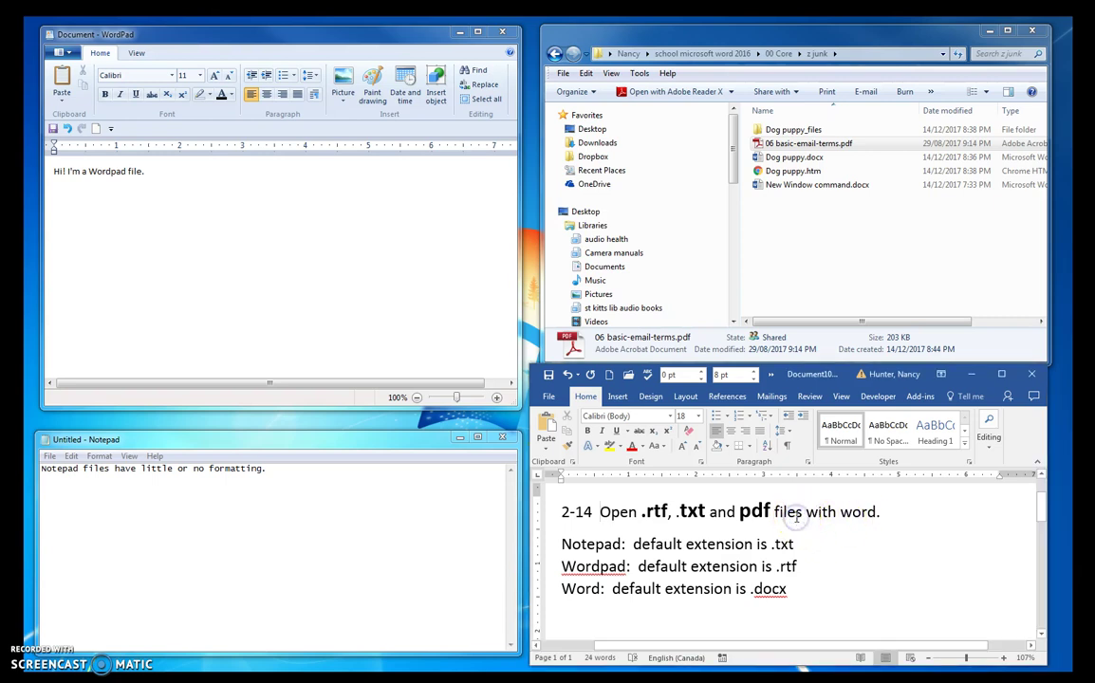
pyautogui.click(791, 512)
pyautogui.click(776, 510)
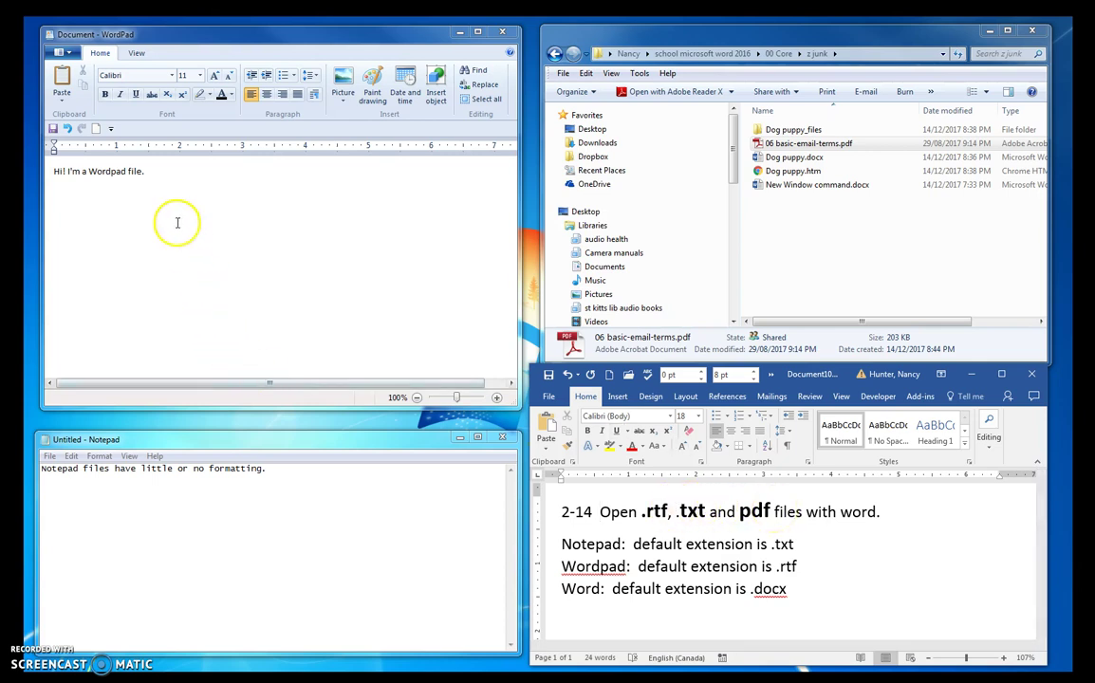
# Switch to the WordPad document and open its Save As dialog.
pyautogui.click(103, 38)
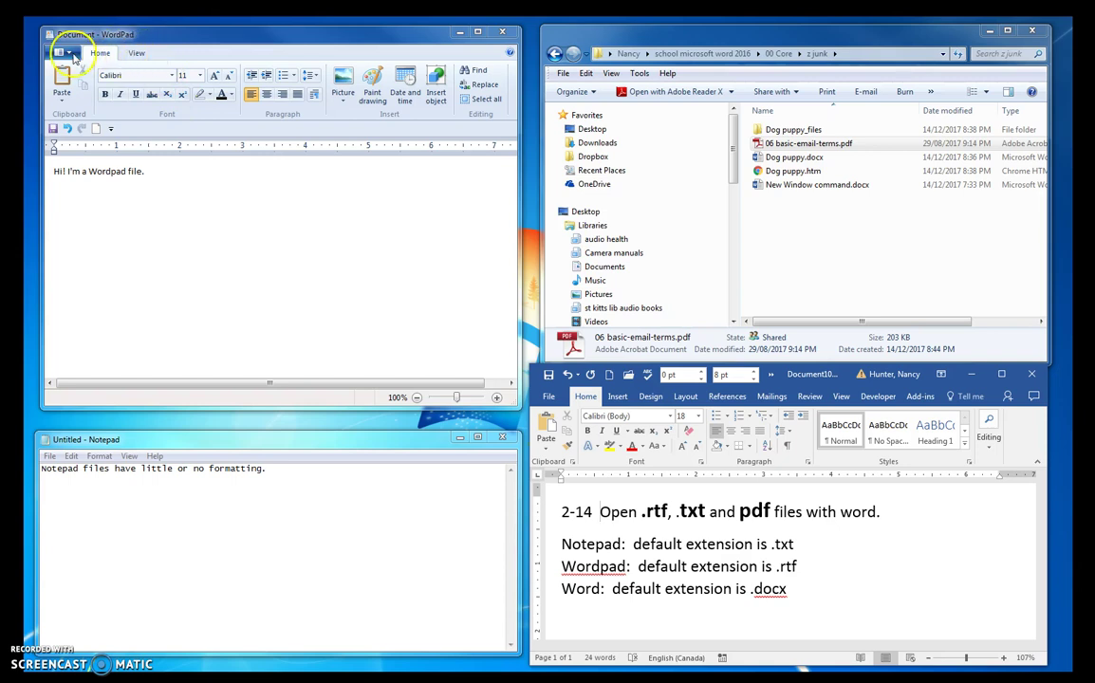
pyautogui.click(73, 57)
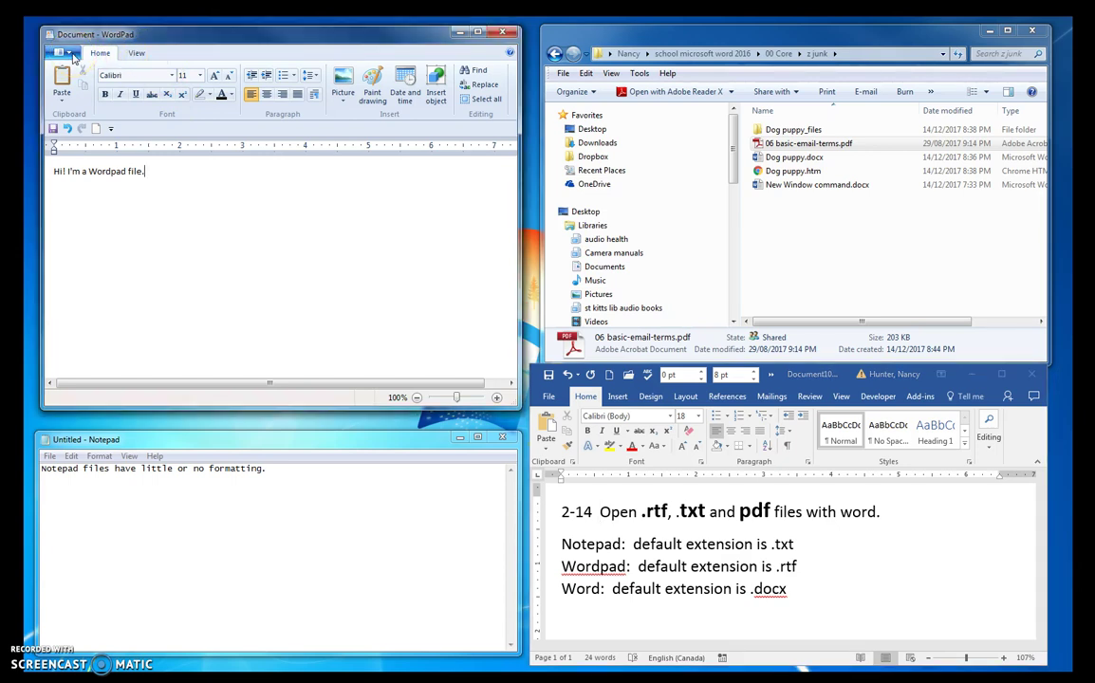
pyautogui.click(72, 55)
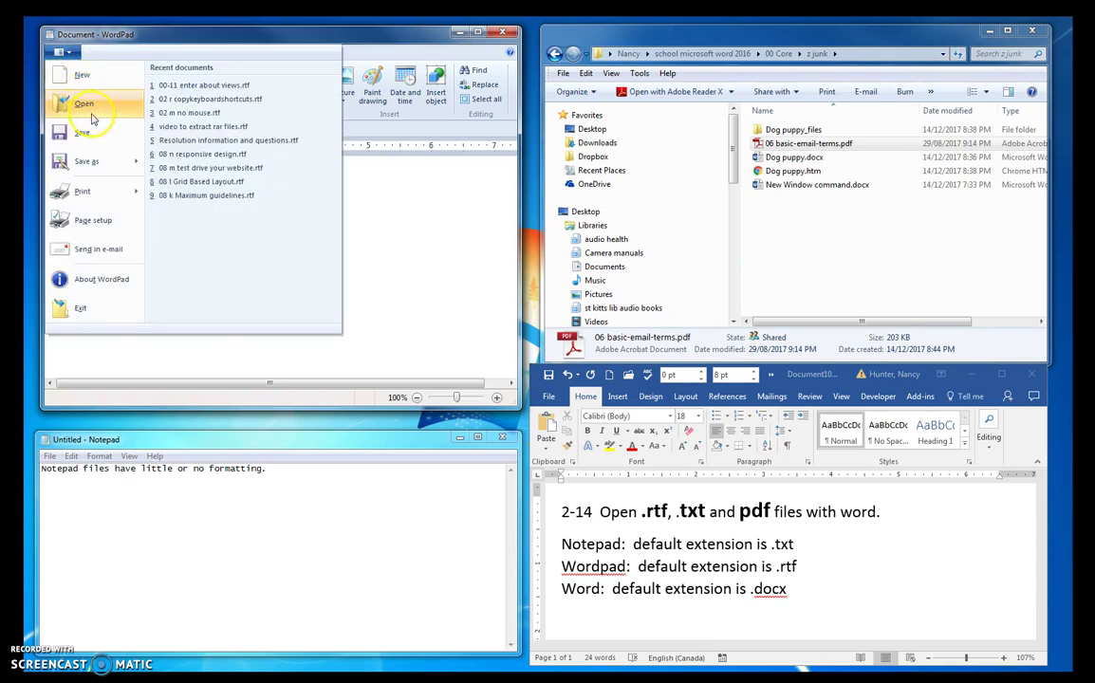
pyautogui.moveTo(97, 163)
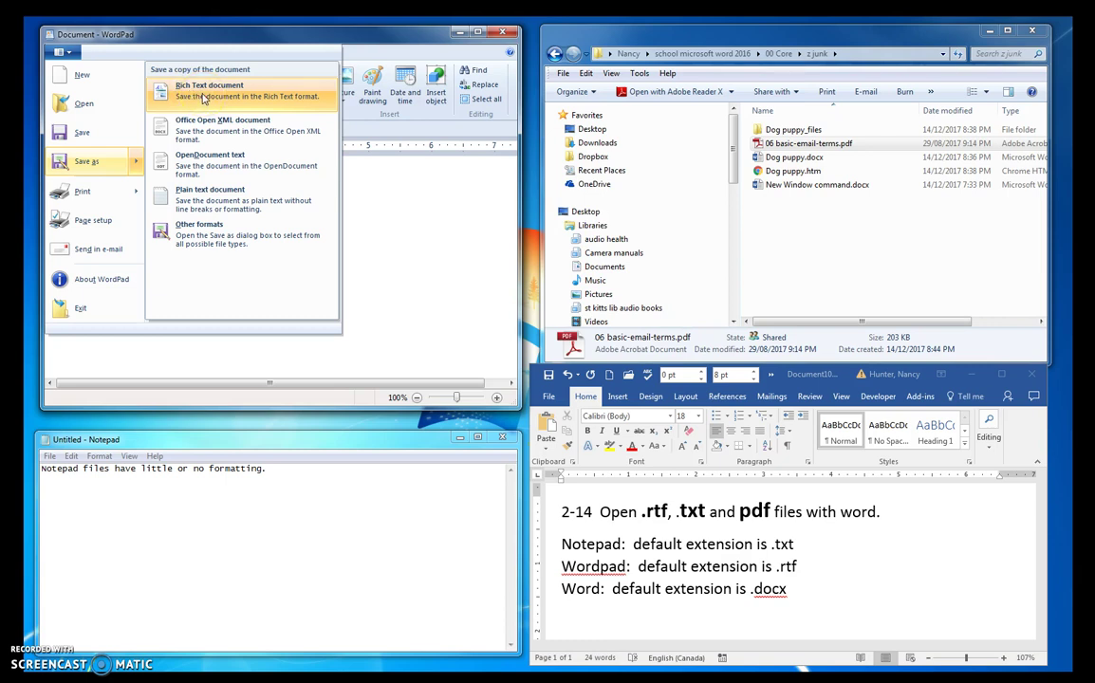
pyautogui.click(88, 163)
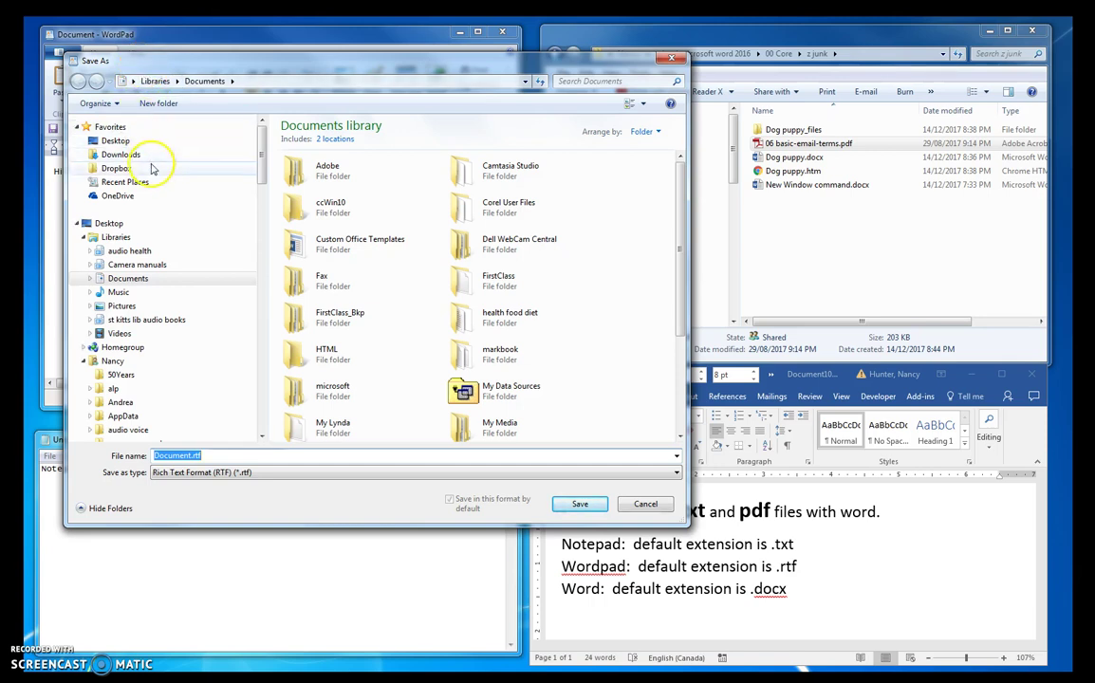
# Choose the z junk folder inside school microsoft word 2016 > 00 Core as the WordPad file's save location.
pyautogui.click(114, 362)
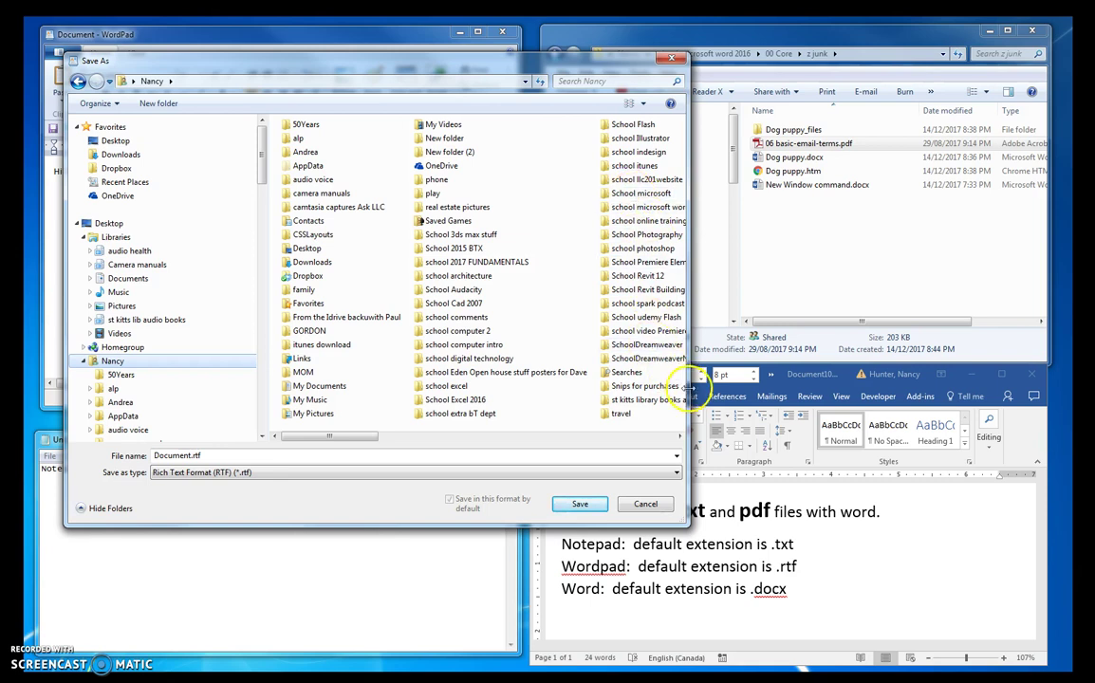
pyautogui.moveTo(690, 389); pyautogui.dragTo(774, 403)
pyautogui.scroll(-1, 664, 208)
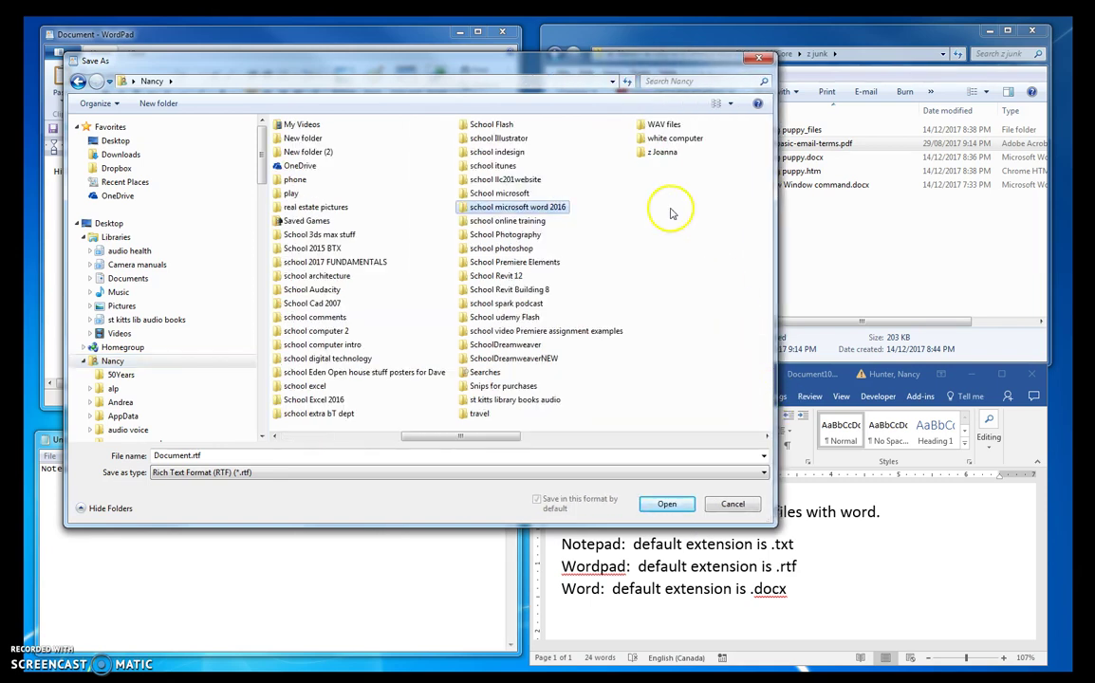
pyautogui.click(523, 209)
pyautogui.doubleClick(523, 209)
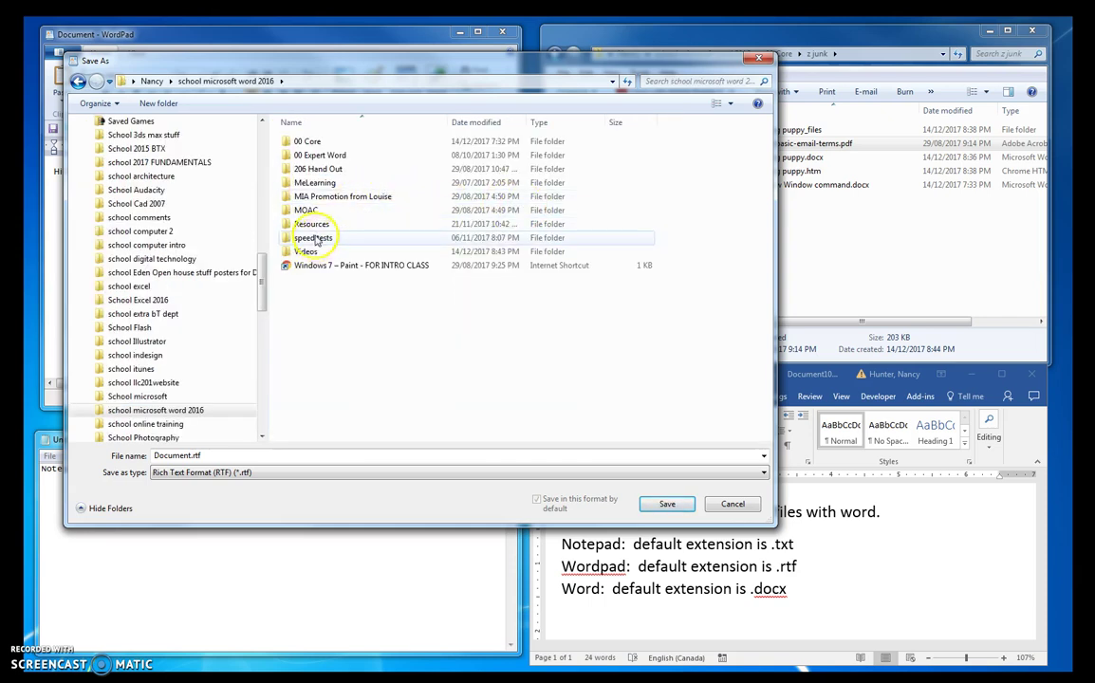
pyautogui.doubleClick(304, 147)
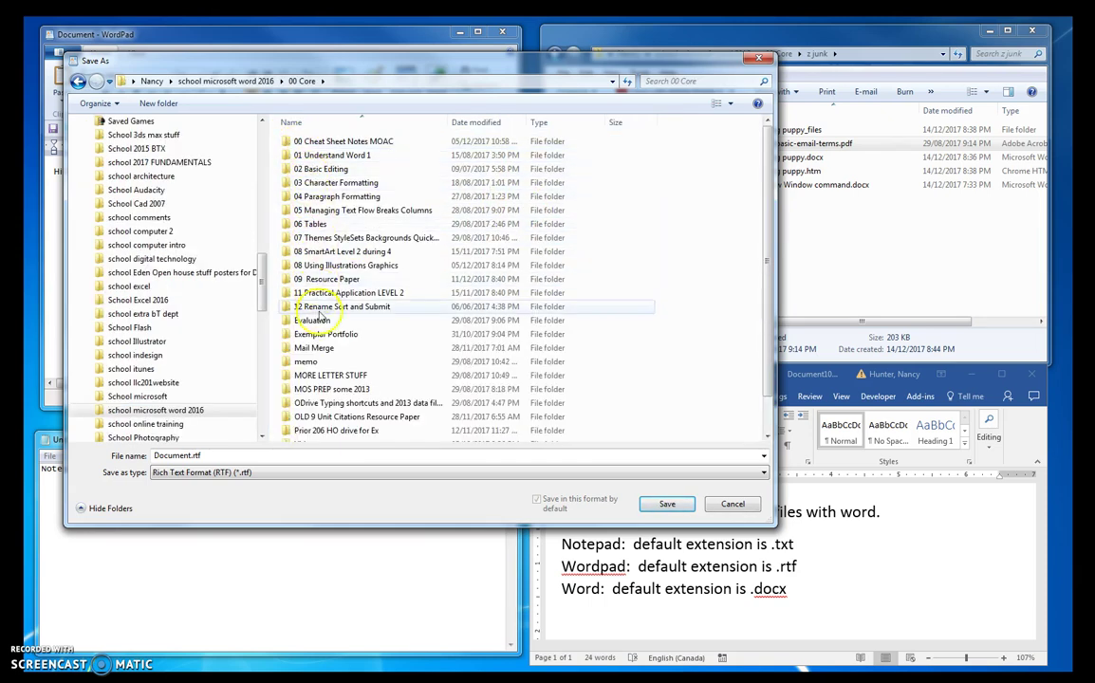
pyautogui.scroll(-1, 760, 273)
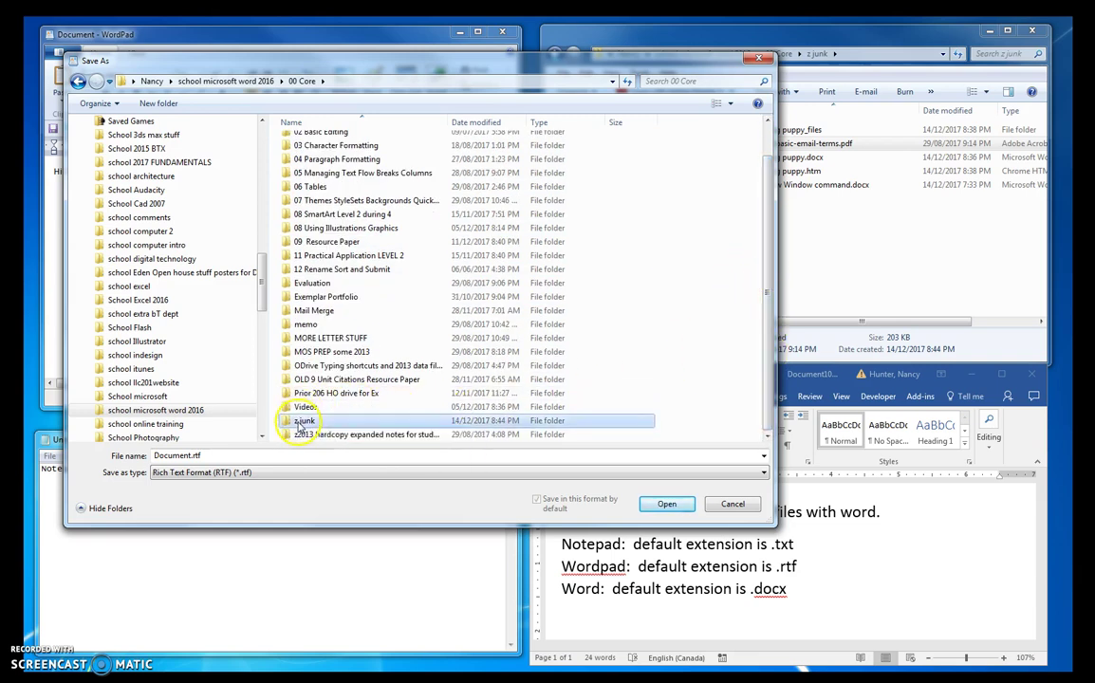
pyautogui.doubleClick(304, 420)
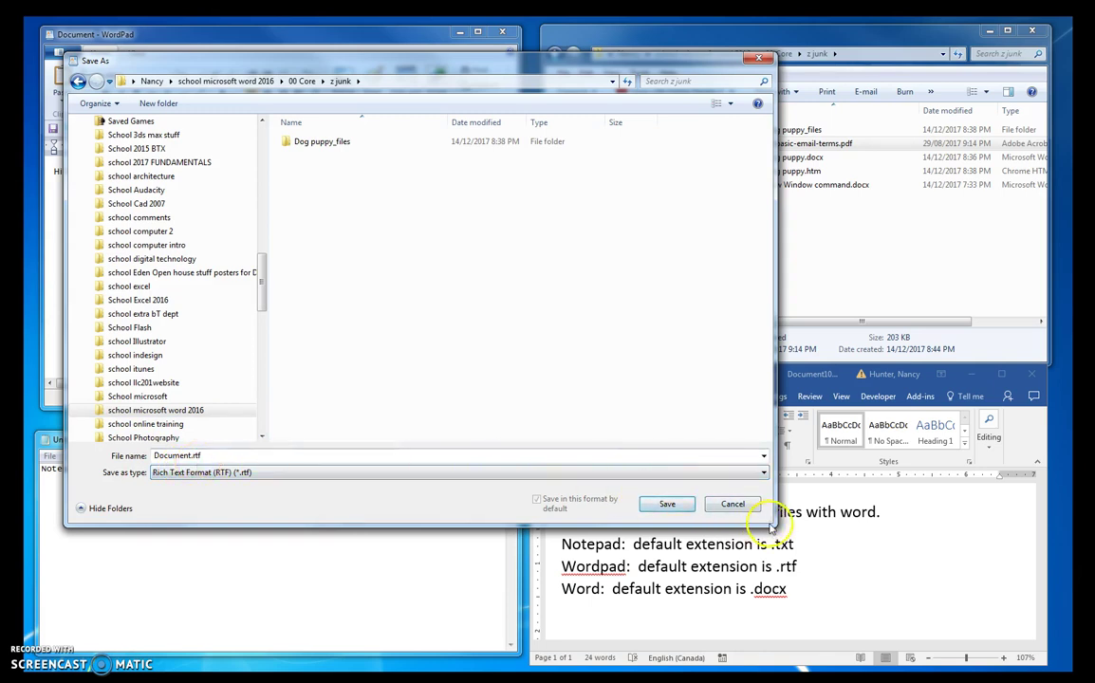
# Name the WordPad file "Wordpad trial" and save it in Rich Text Format (*.rtf).
pyautogui.moveTo(764, 520); pyautogui.dragTo(508, 512)
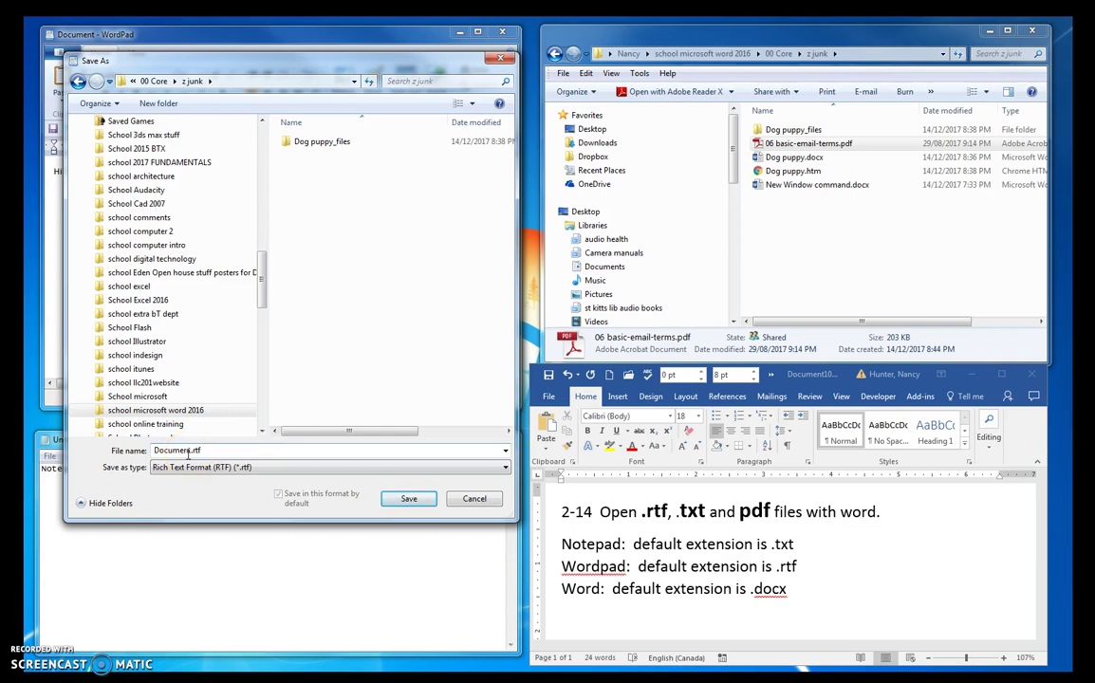
pyautogui.doubleClick(178, 451)
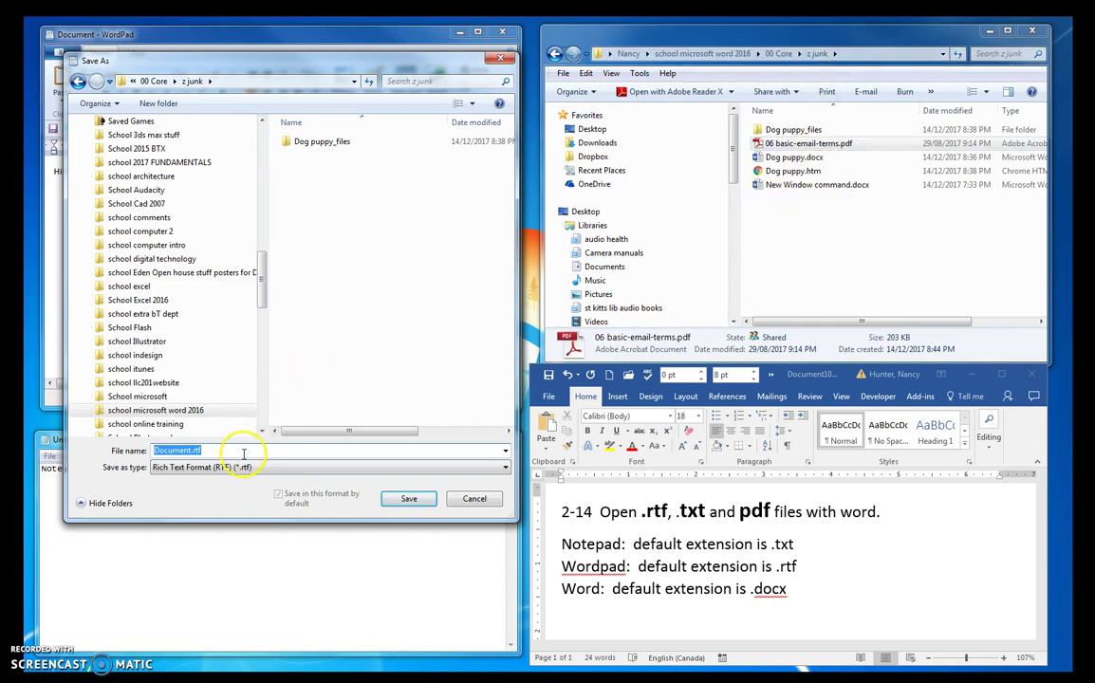
pyautogui.write('Wordpad trial')
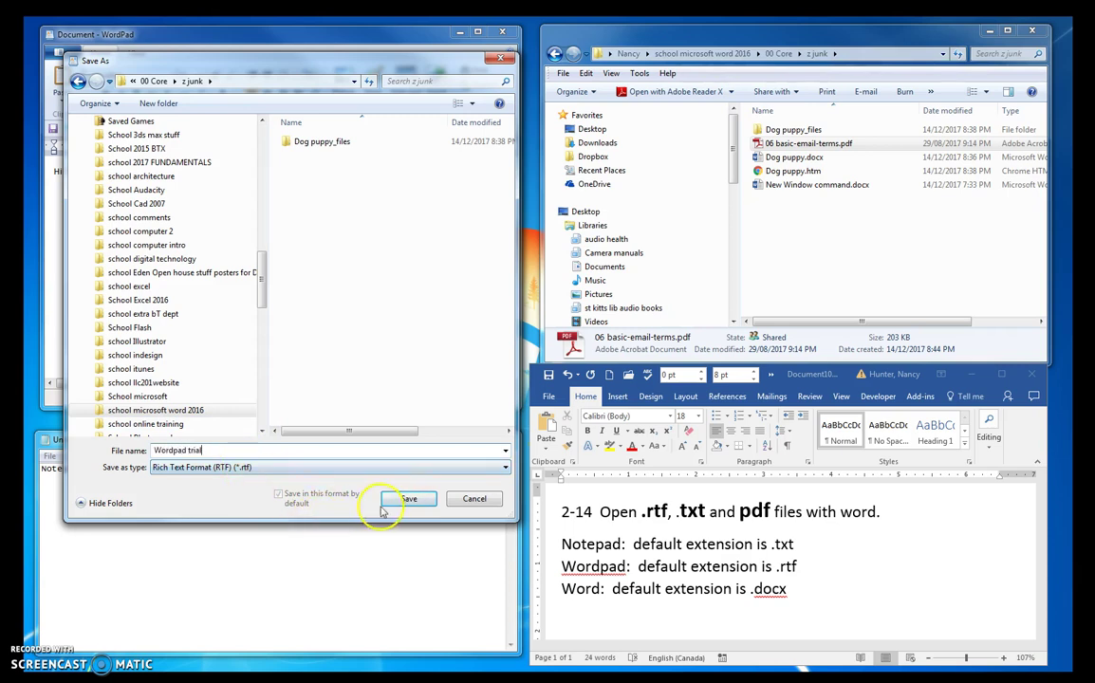
pyautogui.click(408, 499)
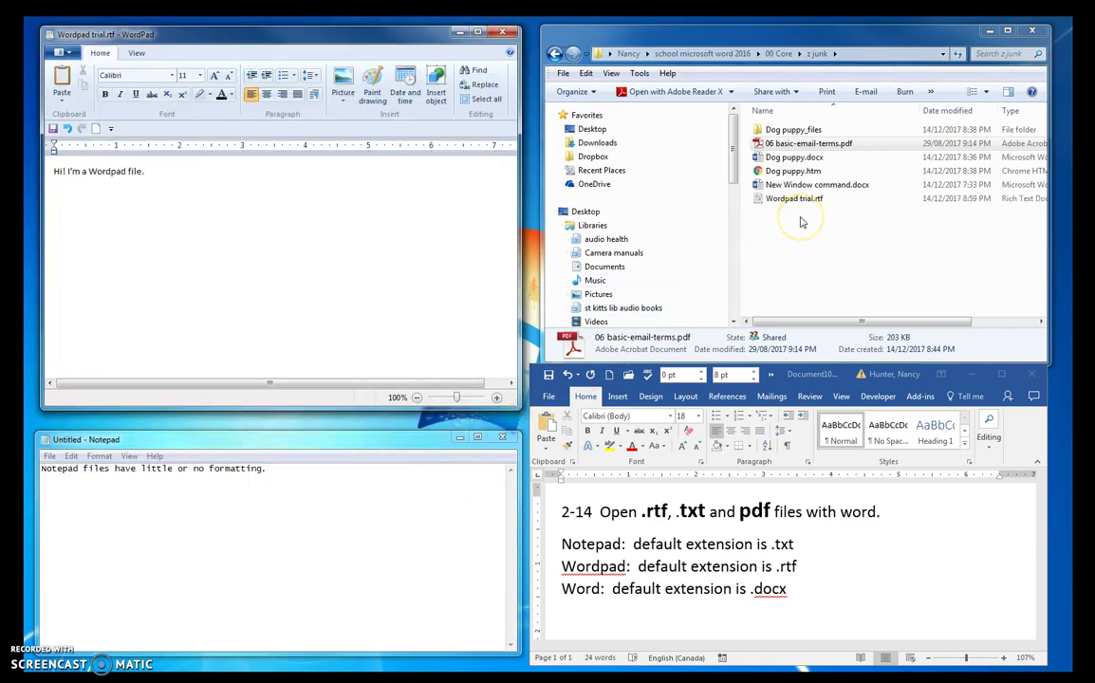
pyautogui.click(256, 504)
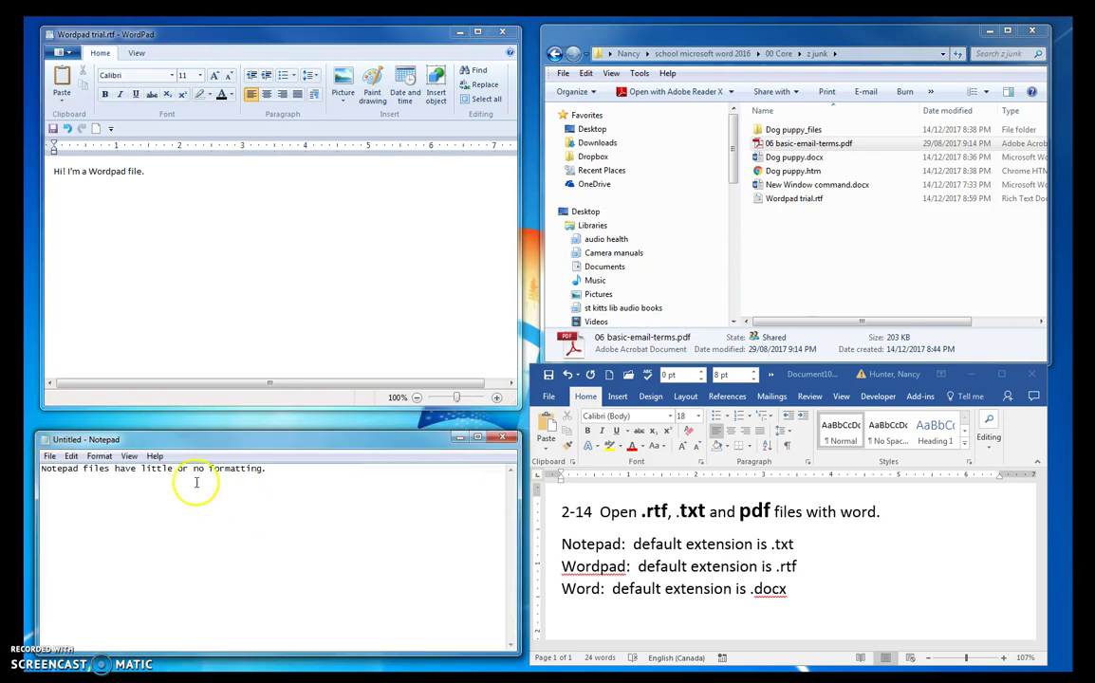
pyautogui.click(105, 452)
pyautogui.press('Escape')
pyautogui.click(104, 456)
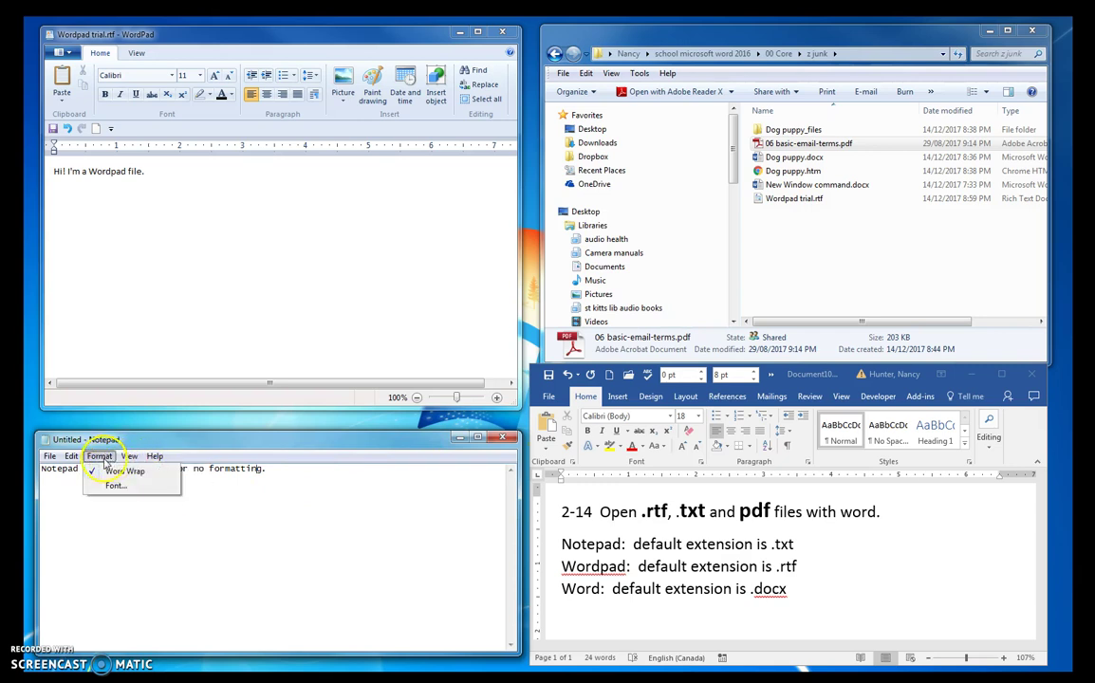
pyautogui.moveTo(81, 462)
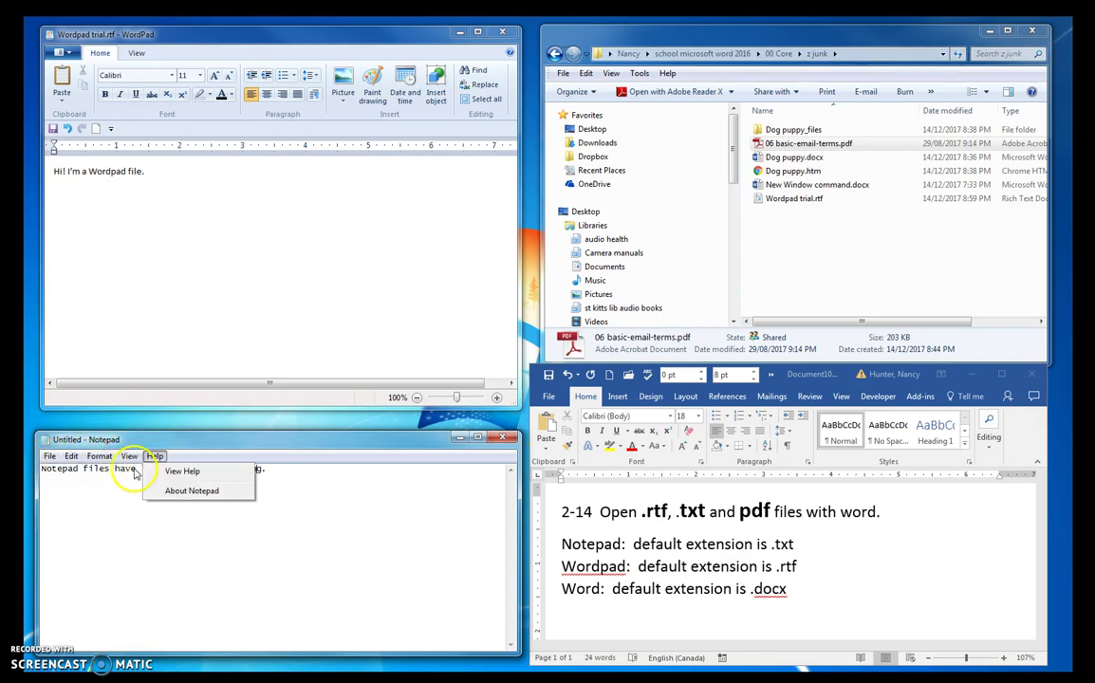
pyautogui.click(141, 472)
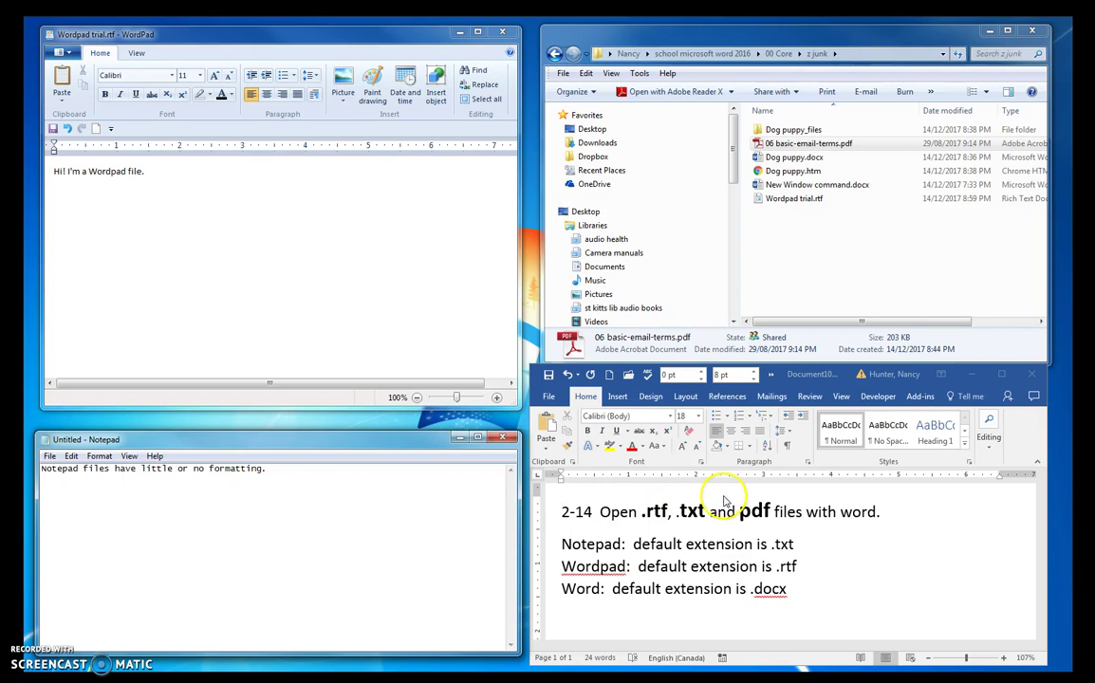
pyautogui.write(',')
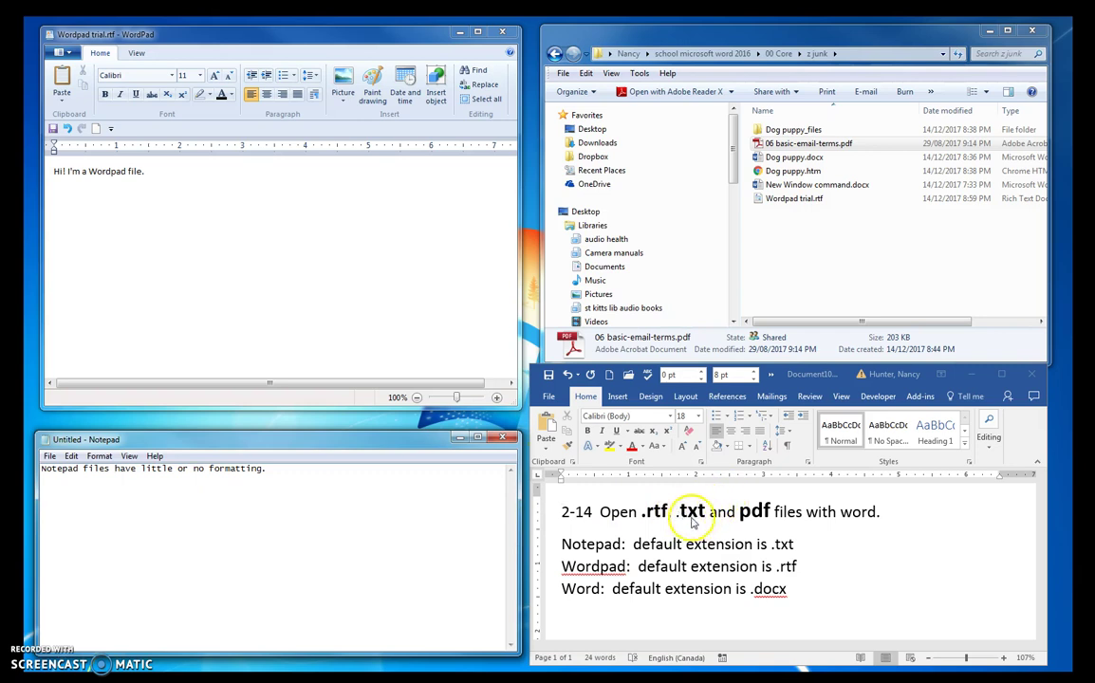
pyautogui.click(655, 517)
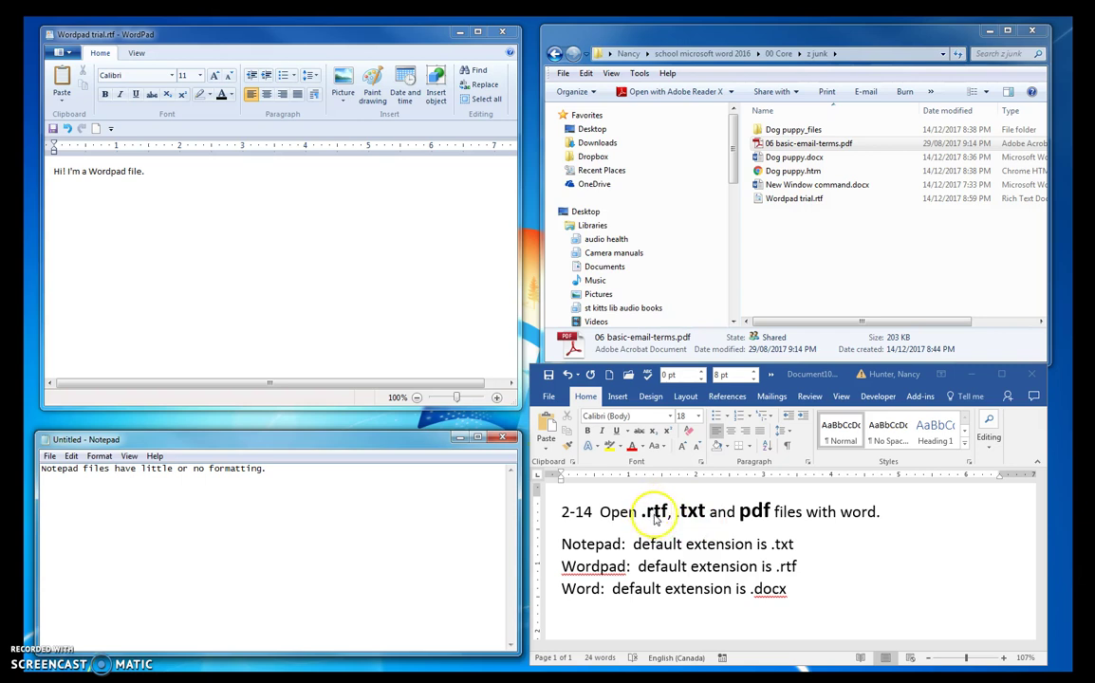
pyautogui.write('.')
# Start saving the untitled Notepad file as a text document (*.txt) and name it "Notepad trial".
pyautogui.click(52, 469)
pyautogui.click(50, 458)
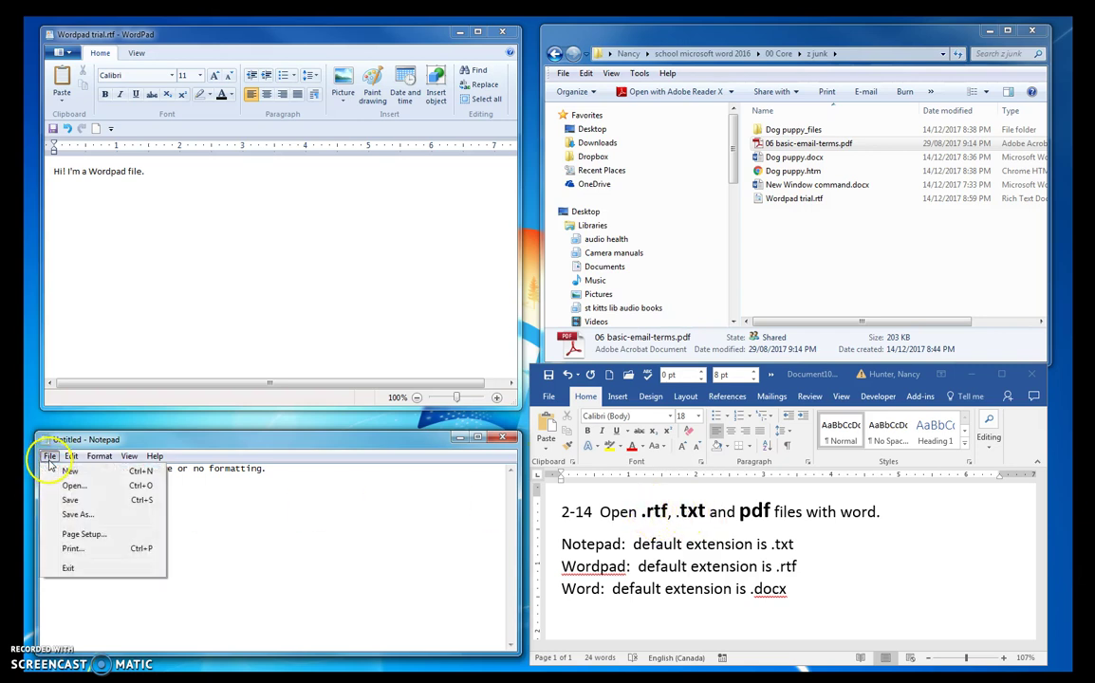
pyautogui.click(77, 515)
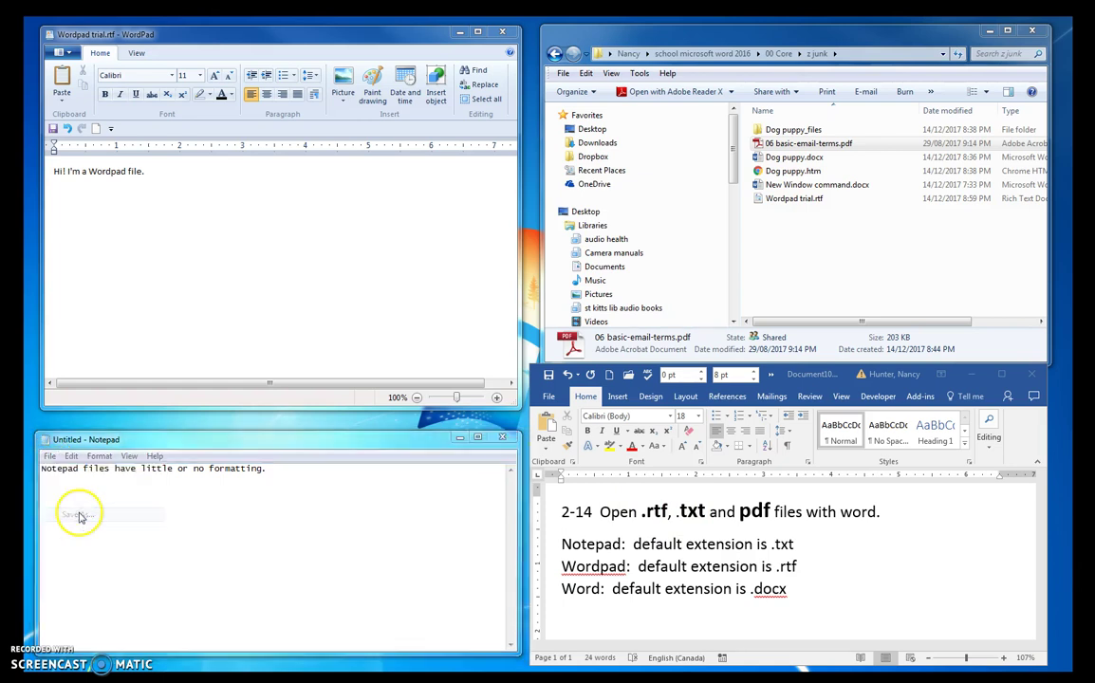
pyautogui.moveTo(254, 198); pyautogui.dragTo(292, 95)
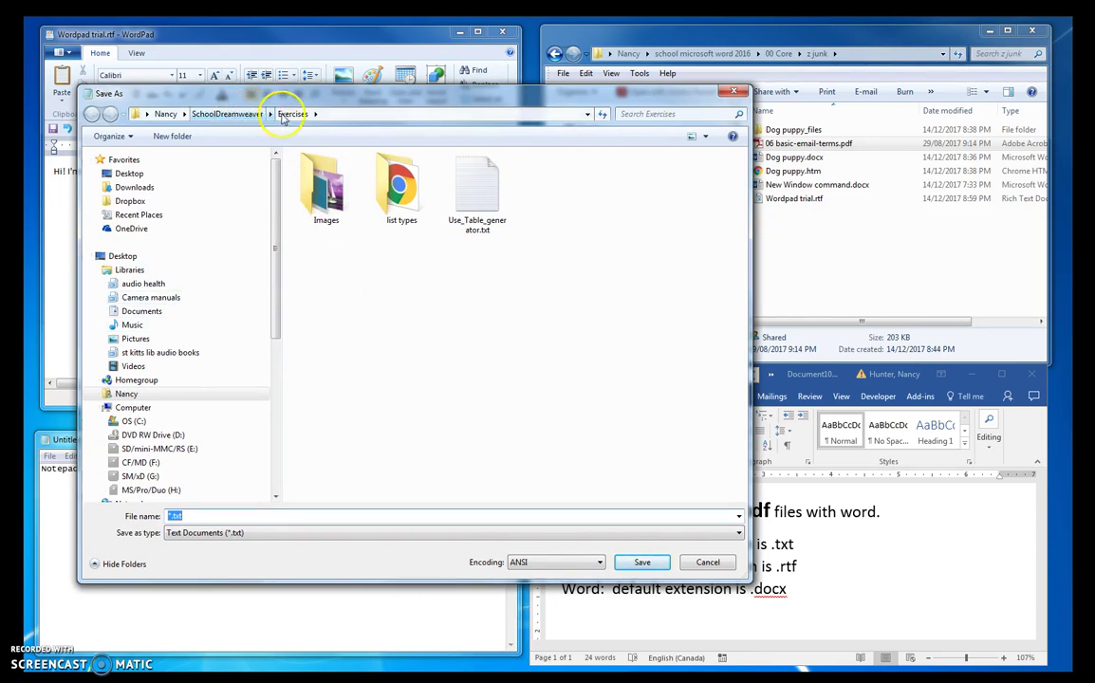
pyautogui.click(195, 533)
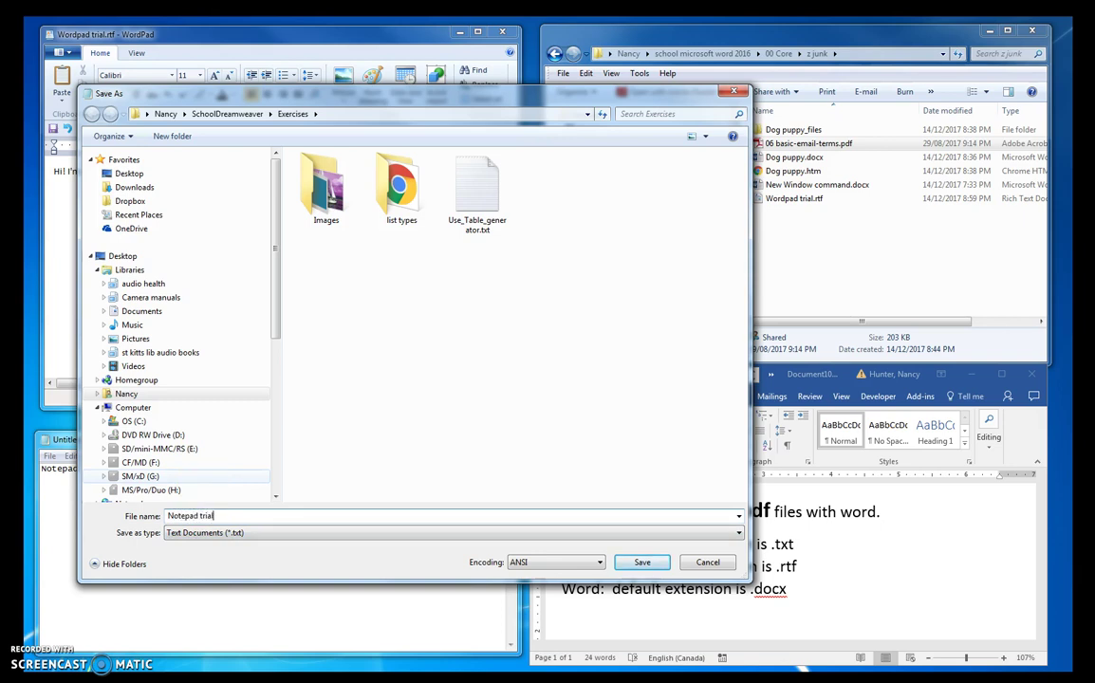
# Save the Notepad file into the folder school microsoft word 2016 > 00 Core > z junk.
pyautogui.moveTo(276, 302); pyautogui.dragTo(269, 381)
pyautogui.click(134, 238)
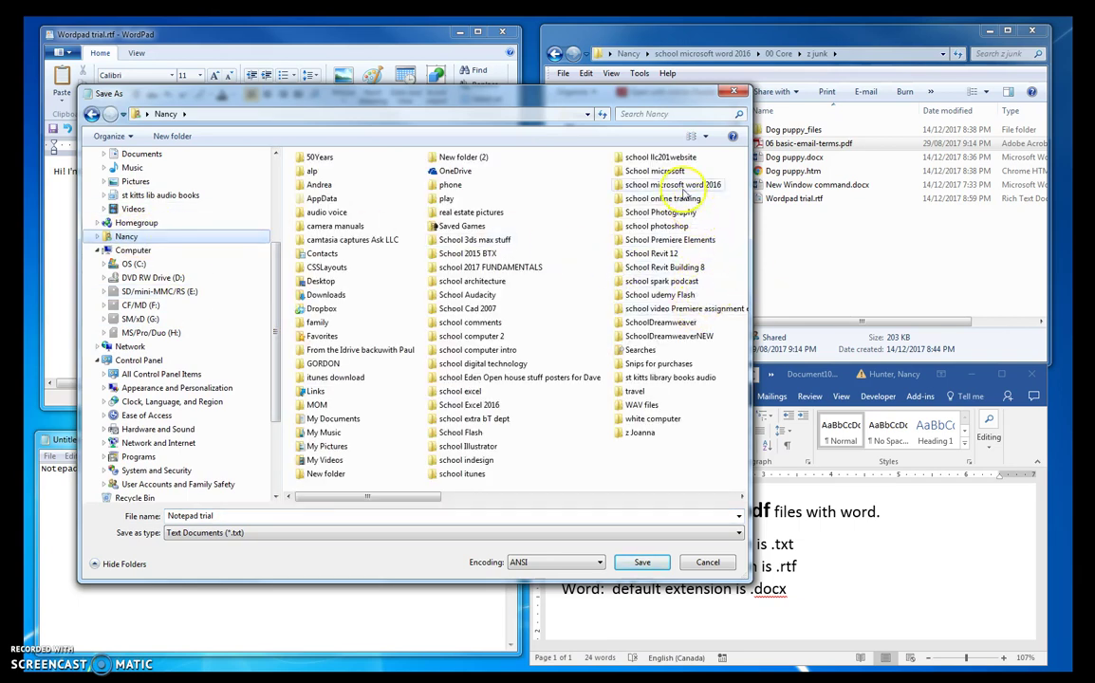
pyautogui.scroll(-1, 683, 192)
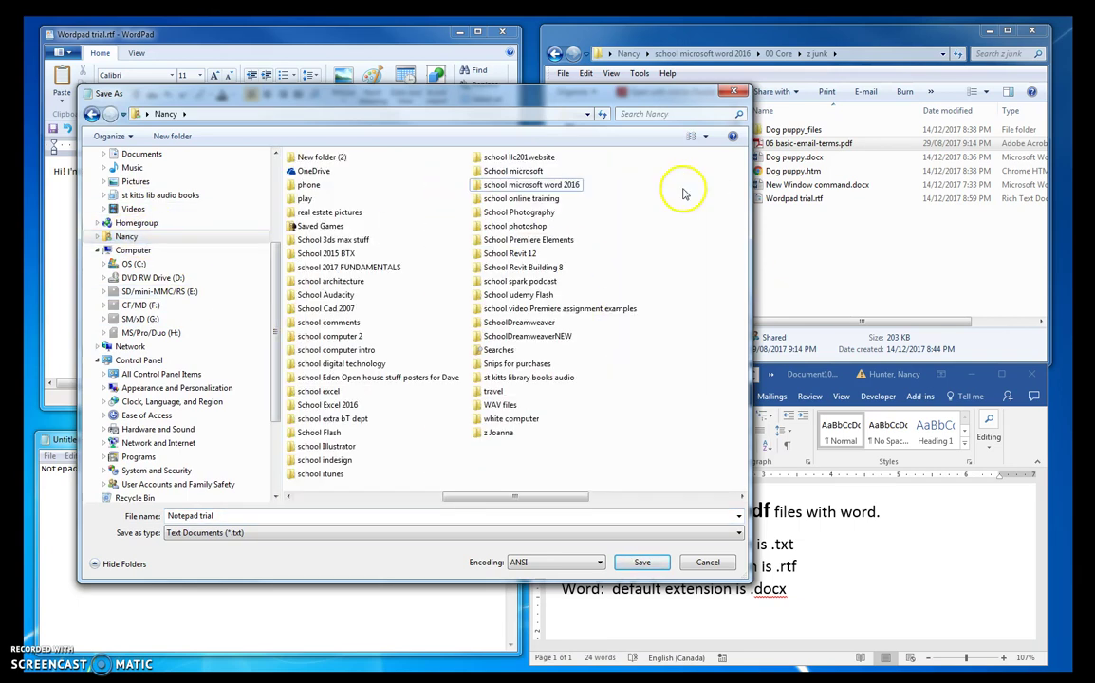
pyautogui.doubleClick(494, 185)
pyautogui.click(327, 176)
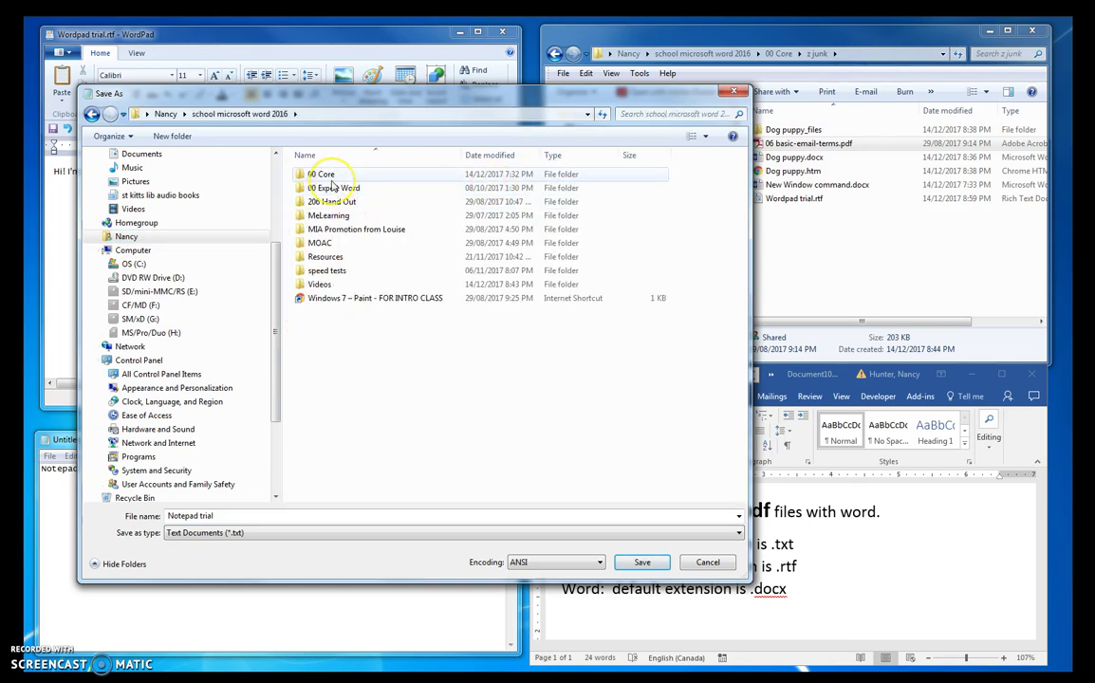
pyautogui.doubleClick(328, 176)
pyautogui.click(327, 491)
pyautogui.doubleClick(328, 491)
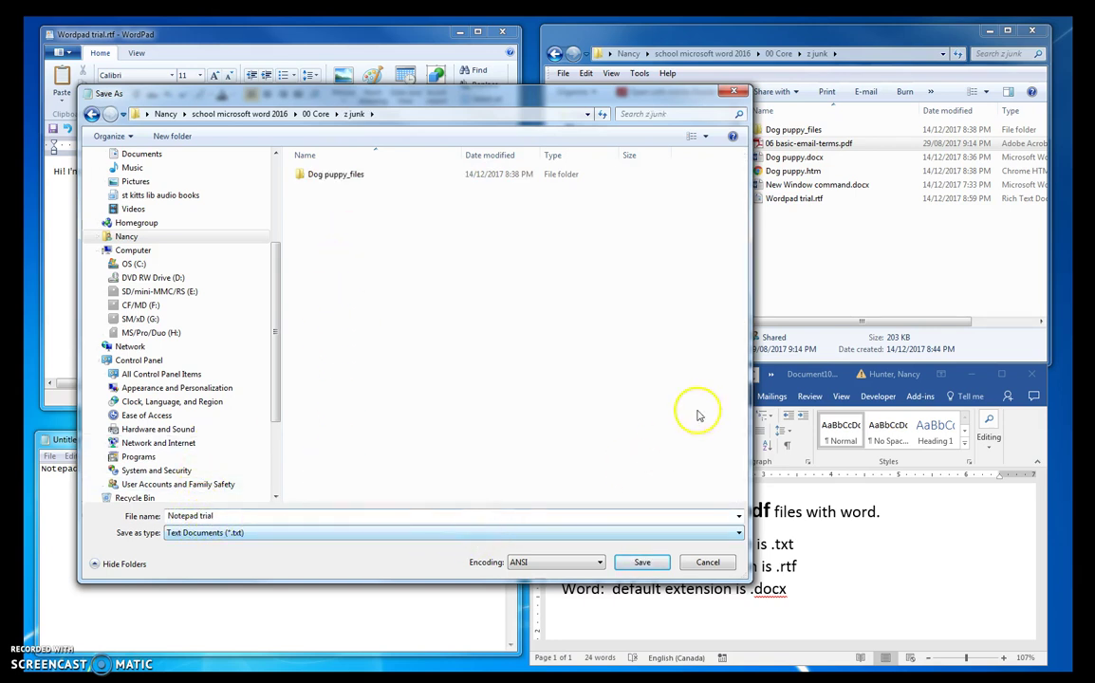
pyautogui.moveTo(749, 263); pyautogui.dragTo(572, 268)
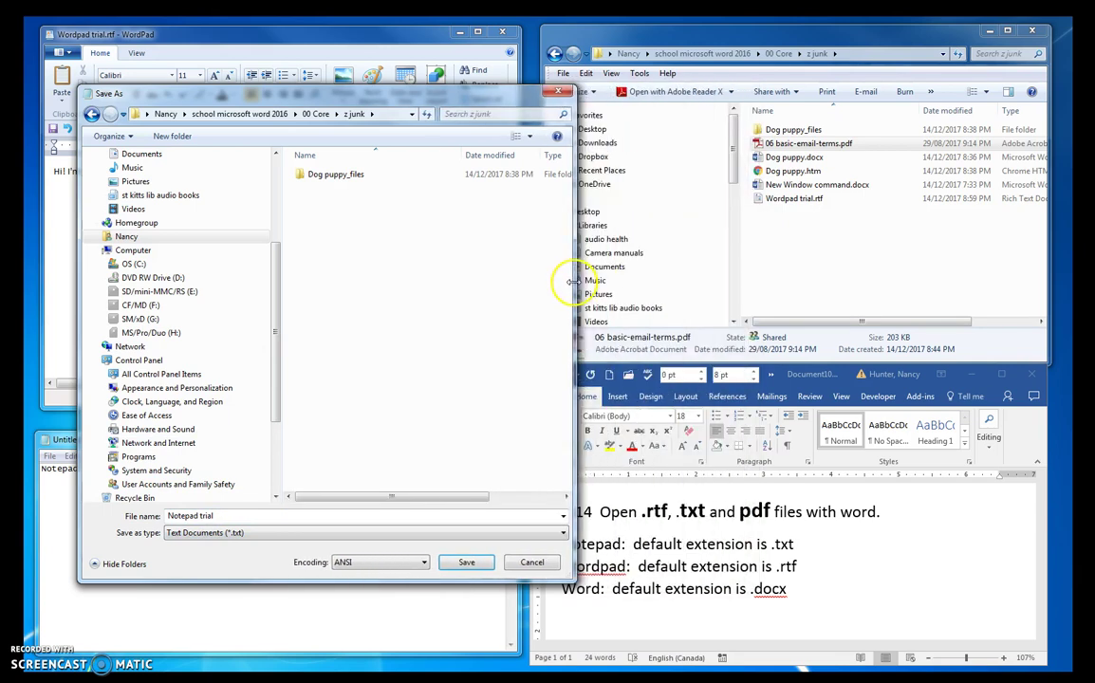
pyautogui.click(466, 562)
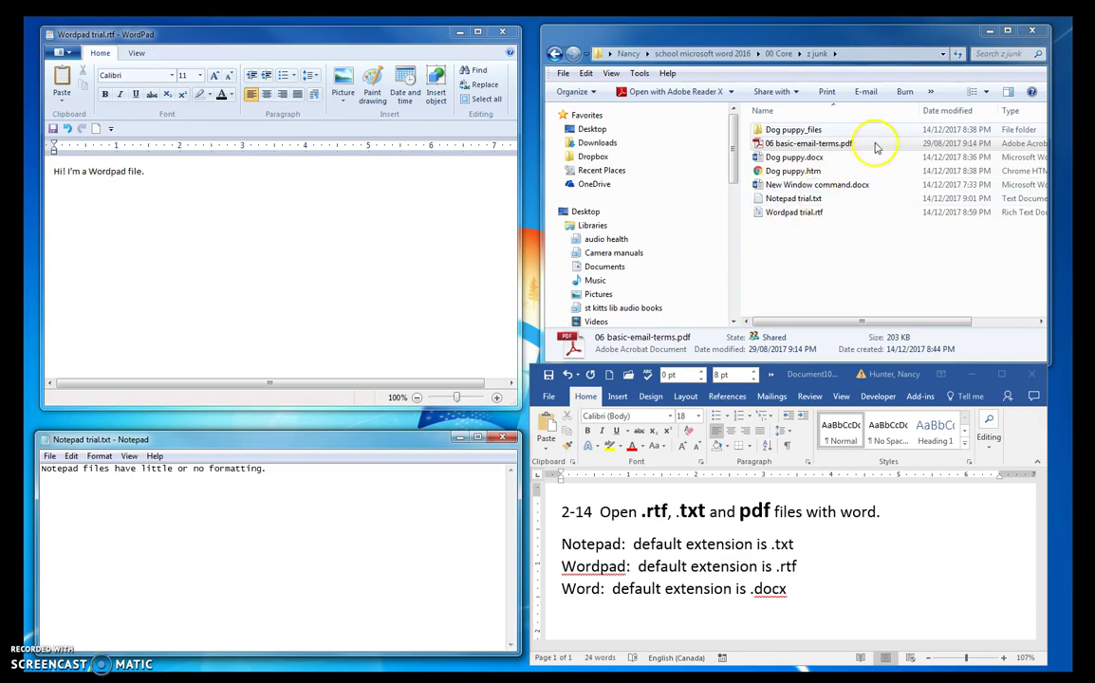
# Display the files in the z junk folder as medium icons.
pyautogui.click(1009, 30)
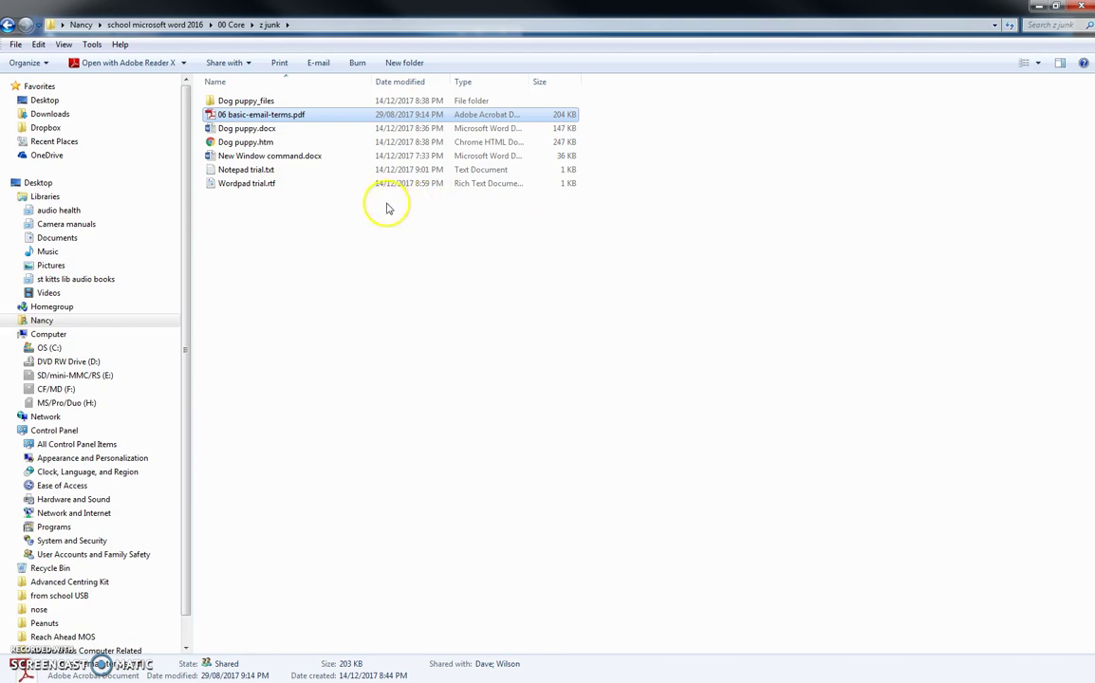
pyautogui.click(1038, 64)
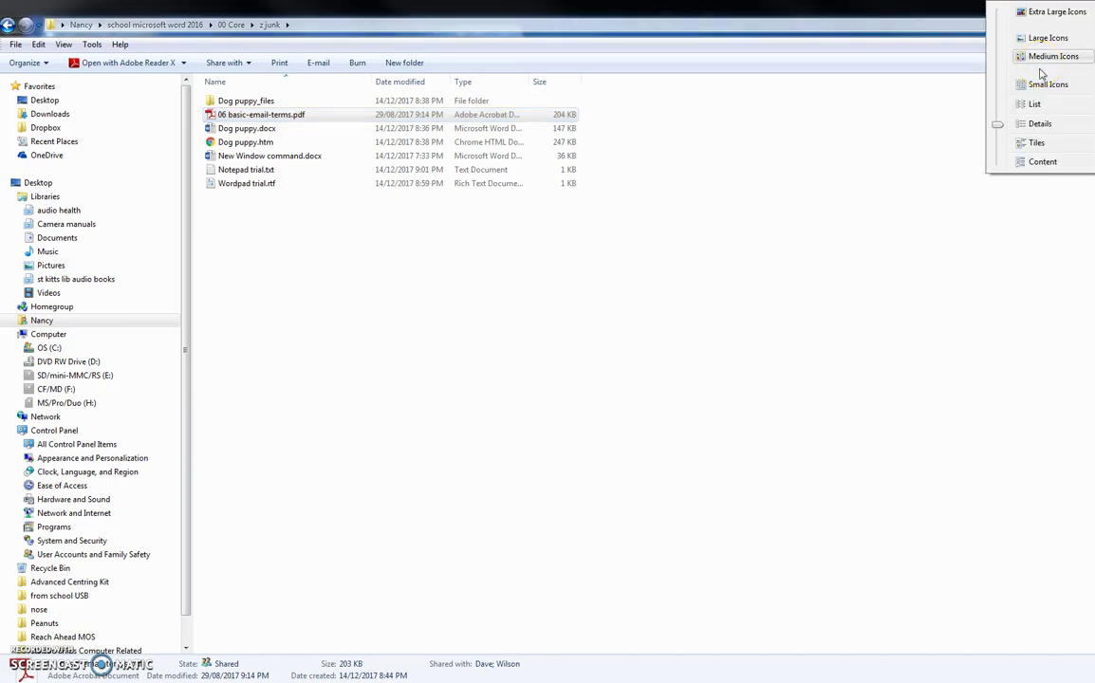
pyautogui.click(1040, 62)
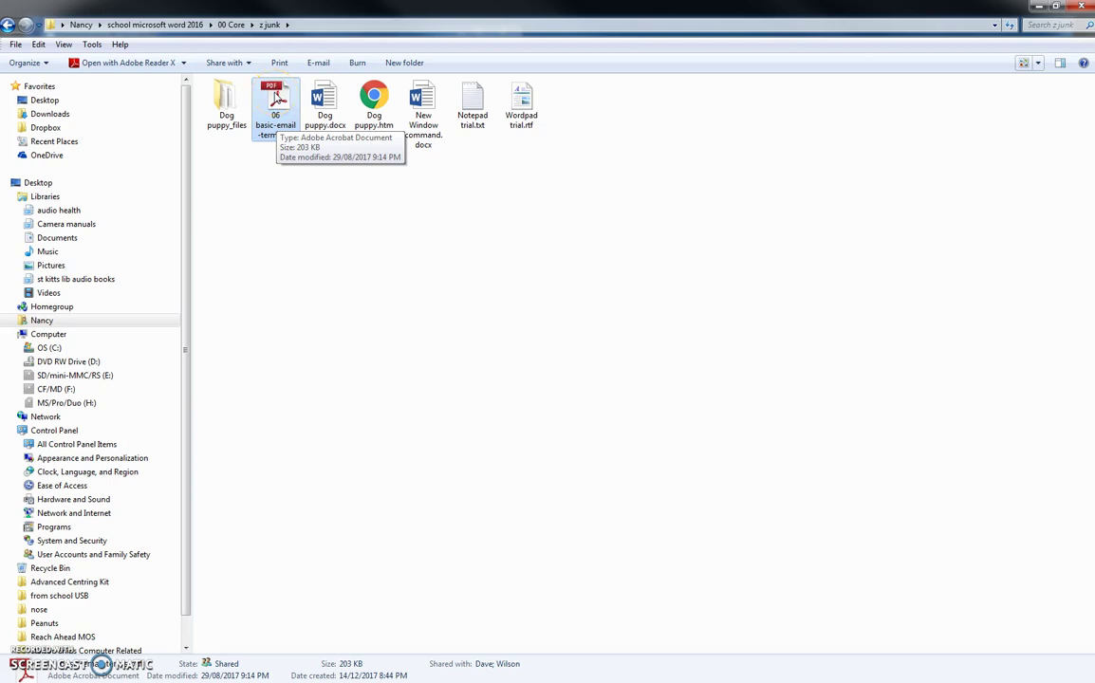
pyautogui.click(512, 119)
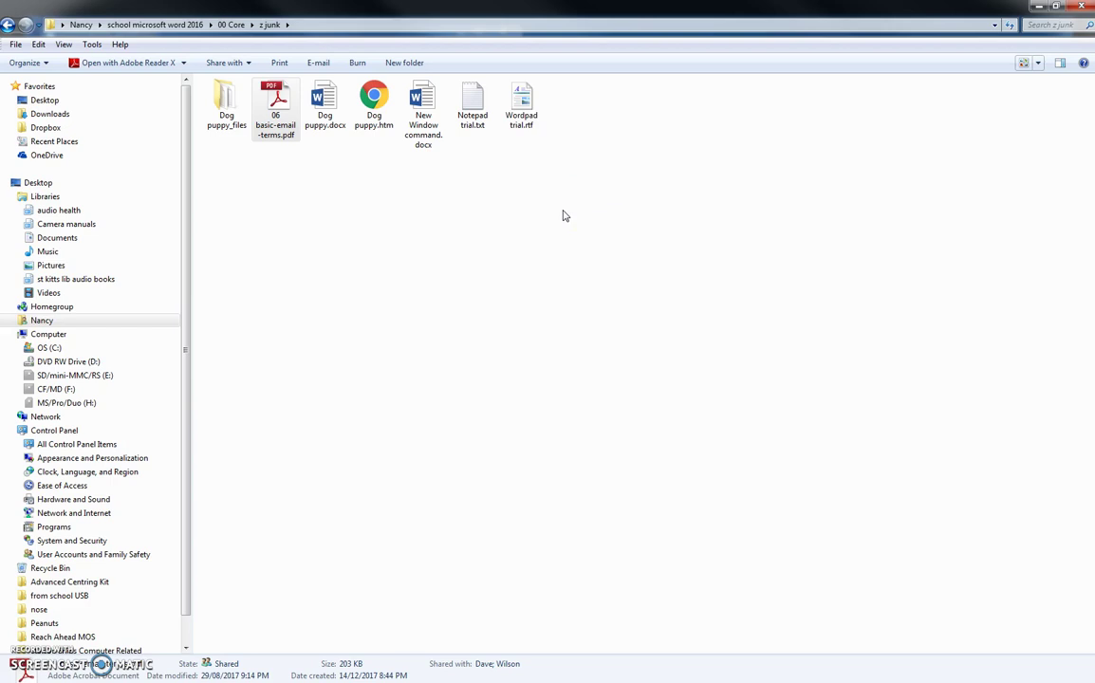
# Restore the folder window to its smaller size and close the WordPad and Notepad windows.
pyautogui.click(1055, 8)
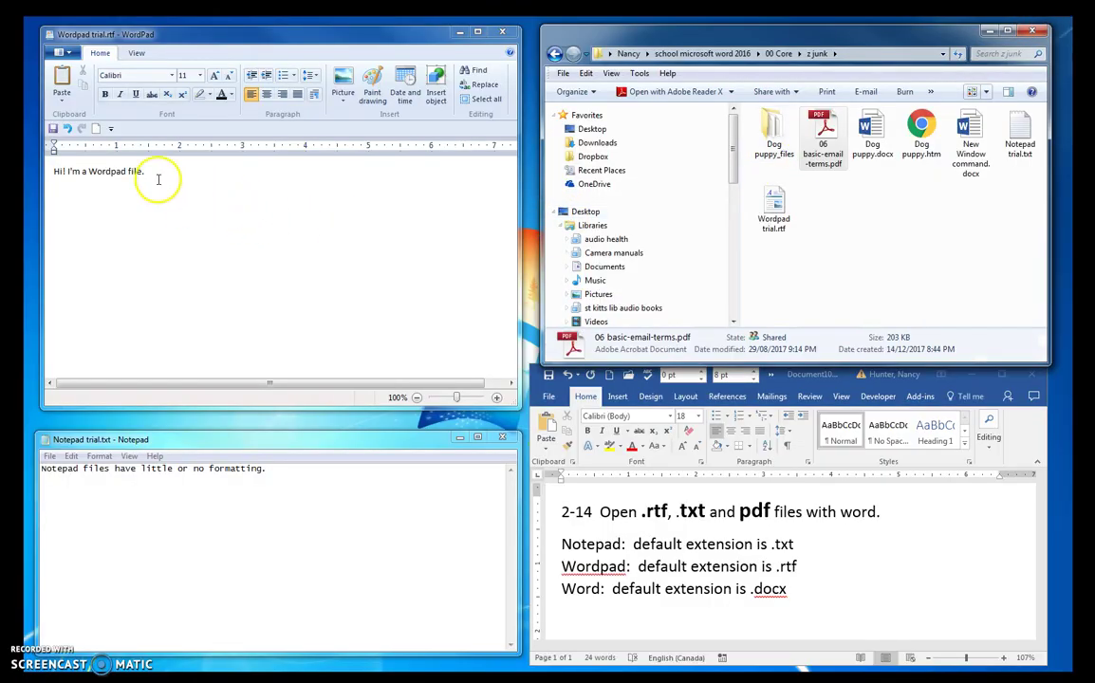
pyautogui.click(503, 35)
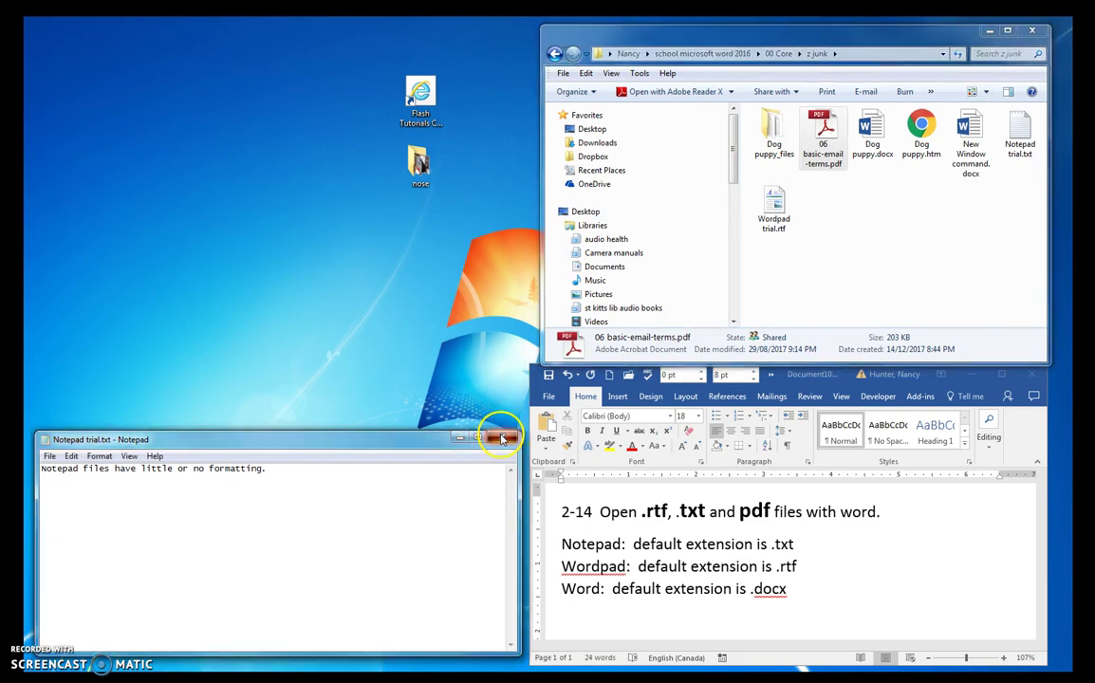
pyautogui.click(504, 438)
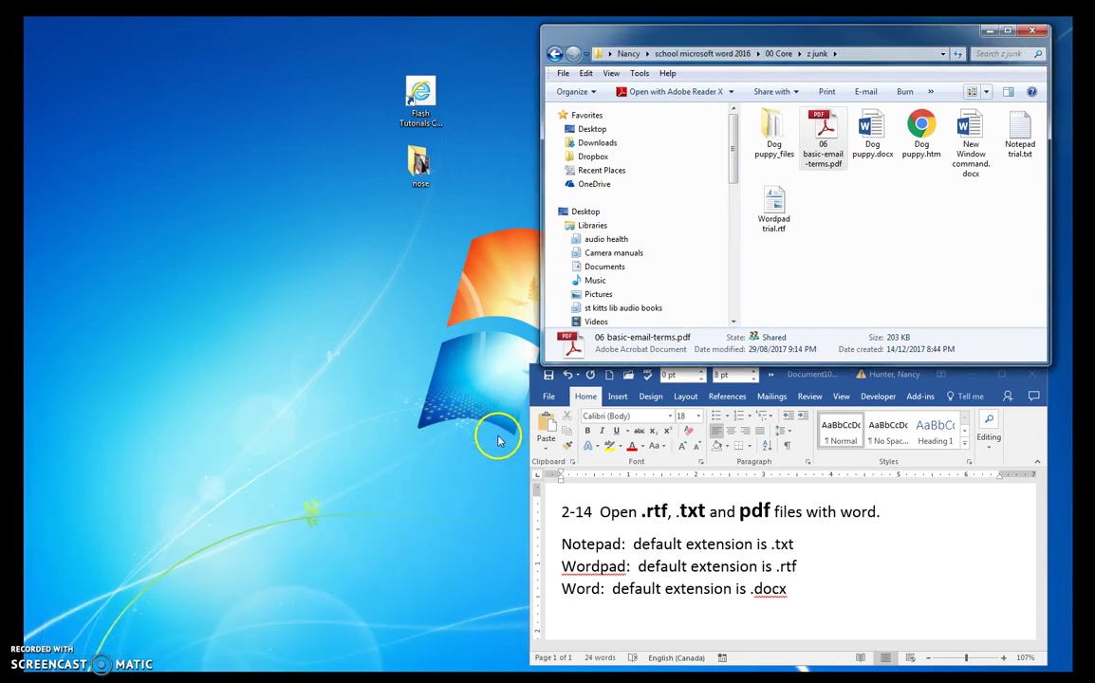
# Rename Notepad trial.txt in the z junk folder as "notepad trial rename" without an extension, accepting the extension change.
pyautogui.click(1007, 32)
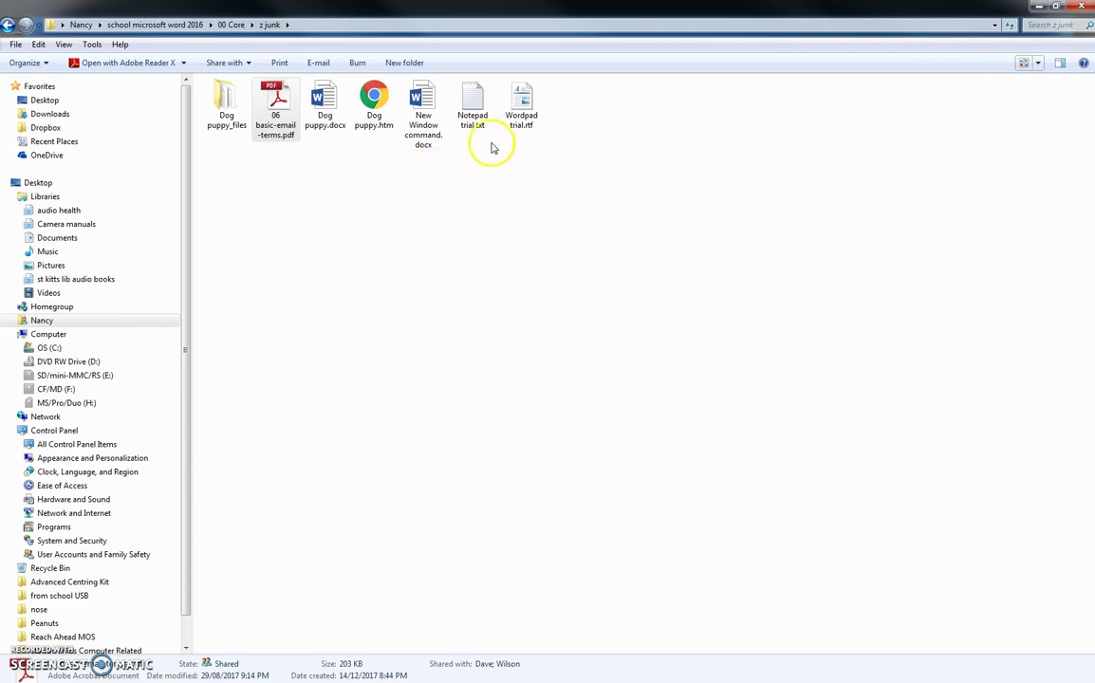
pyautogui.click(472, 120)
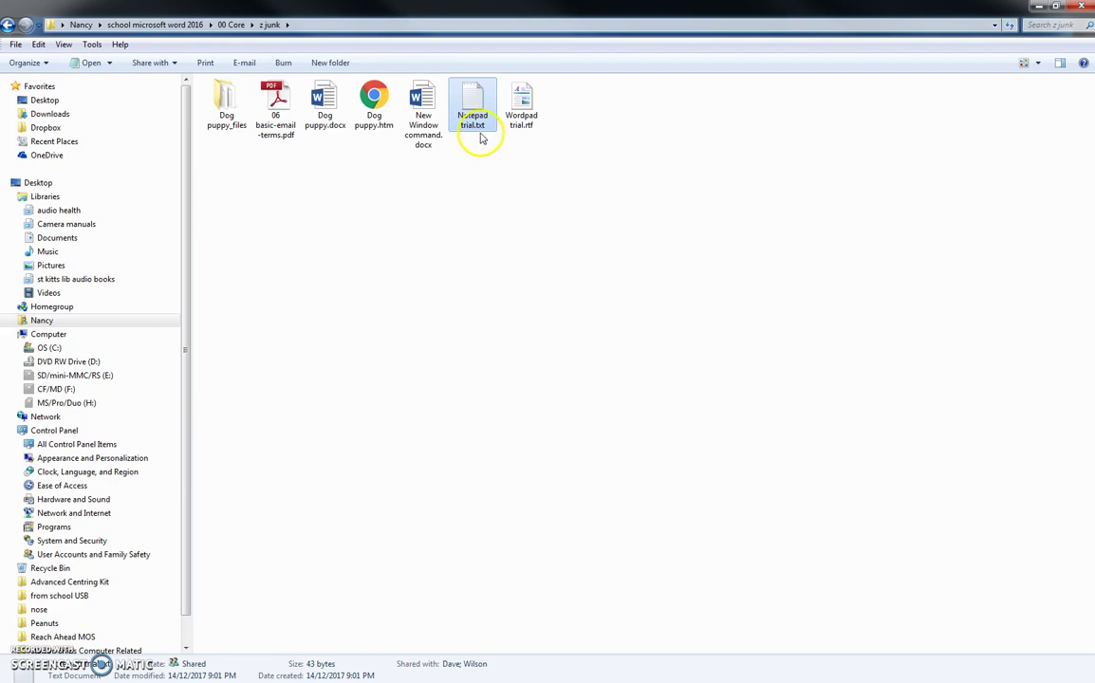
pyautogui.rightClick(478, 124)
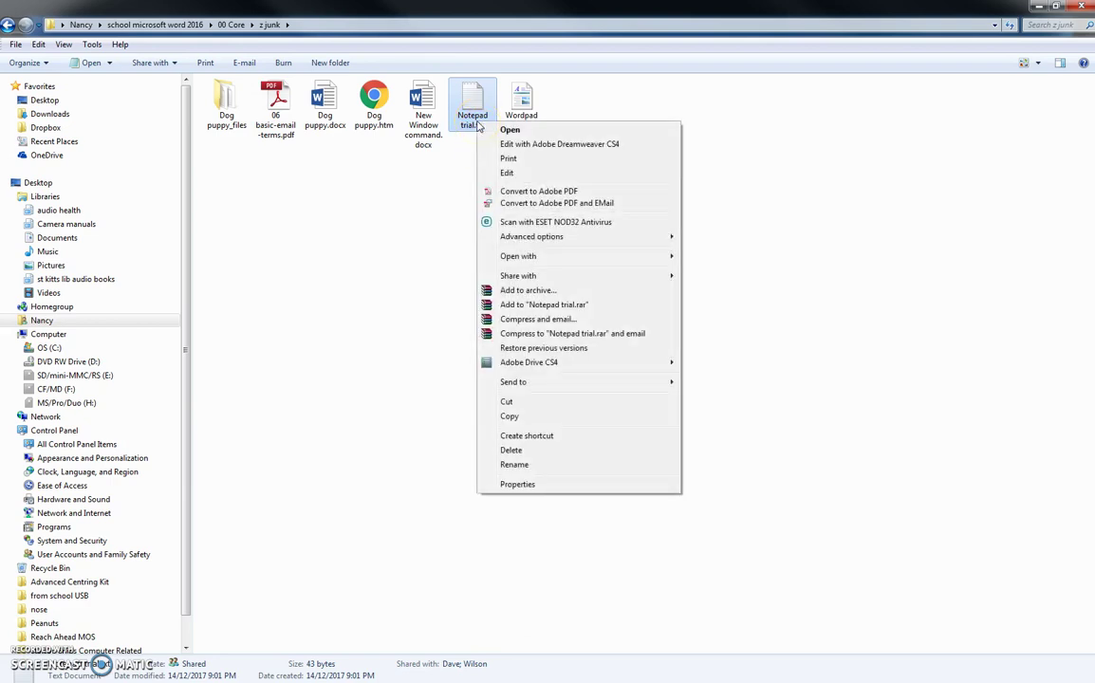
pyautogui.click(518, 462)
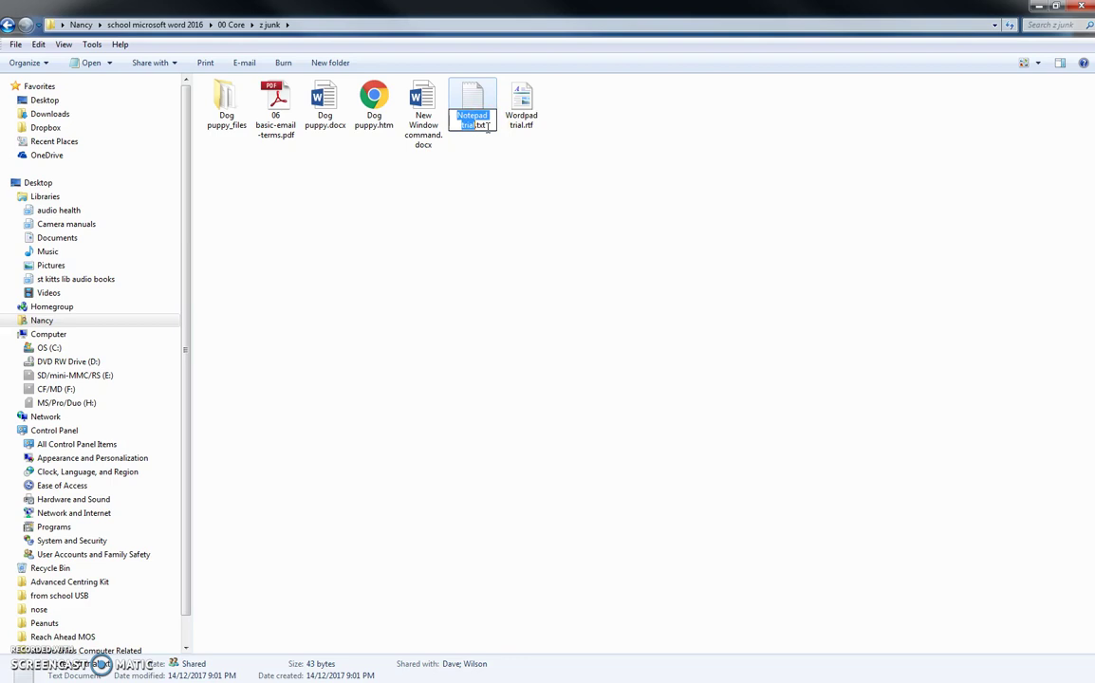
pyautogui.moveTo(487, 126); pyautogui.dragTo(422, 112)
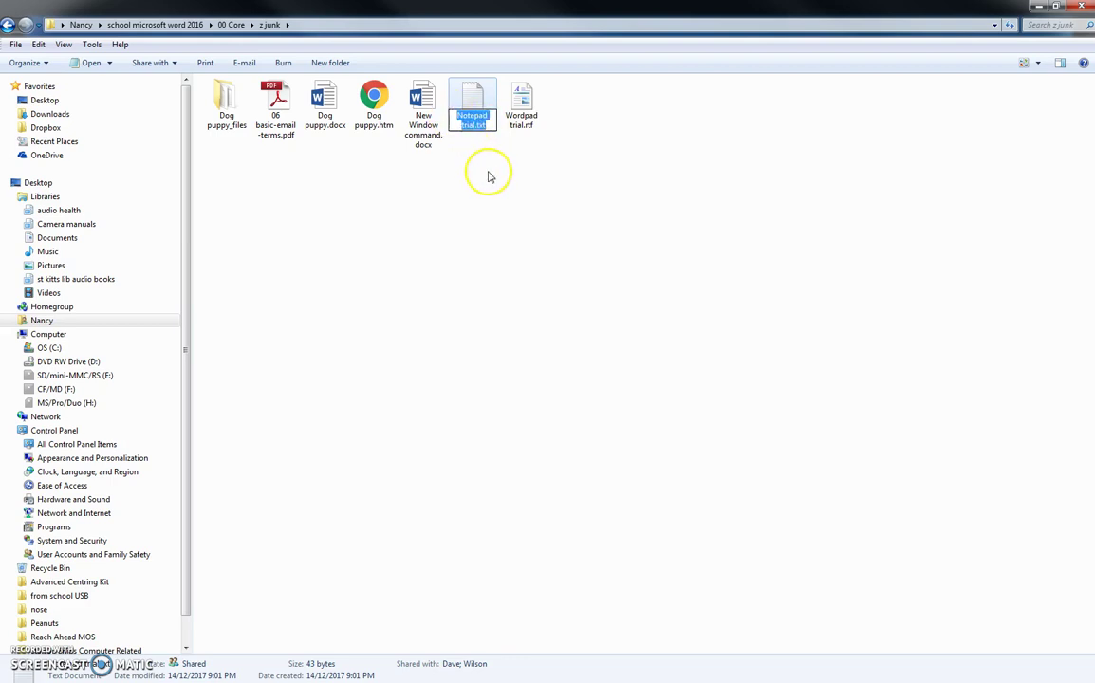
pyautogui.write('notepad')
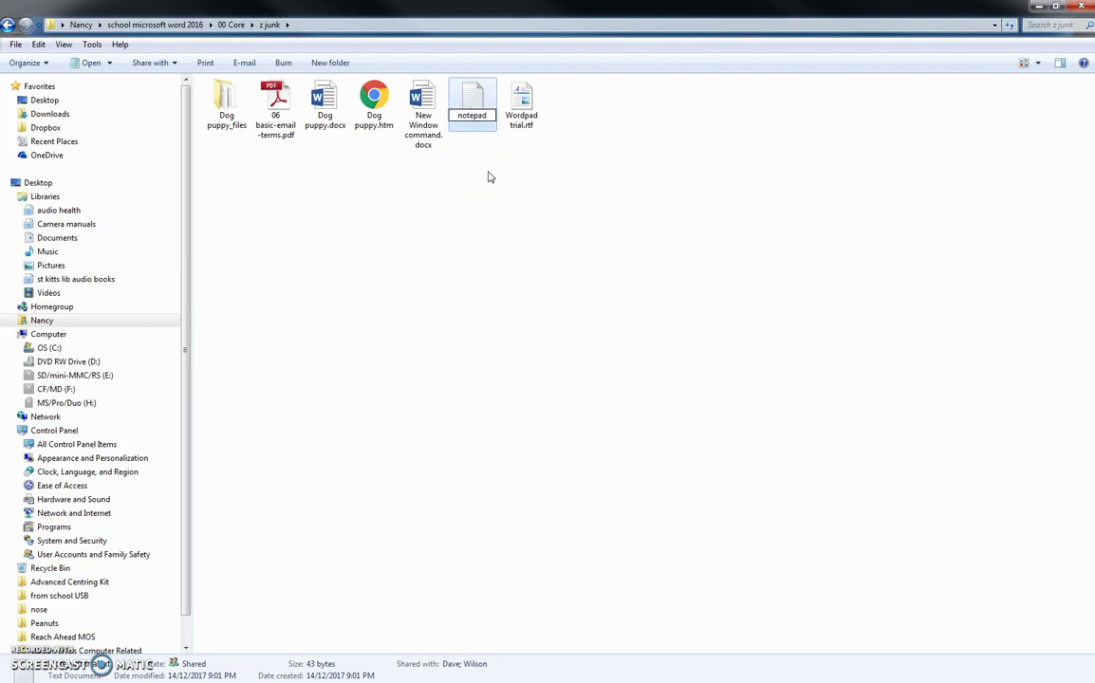
pyautogui.write(' trial rename')
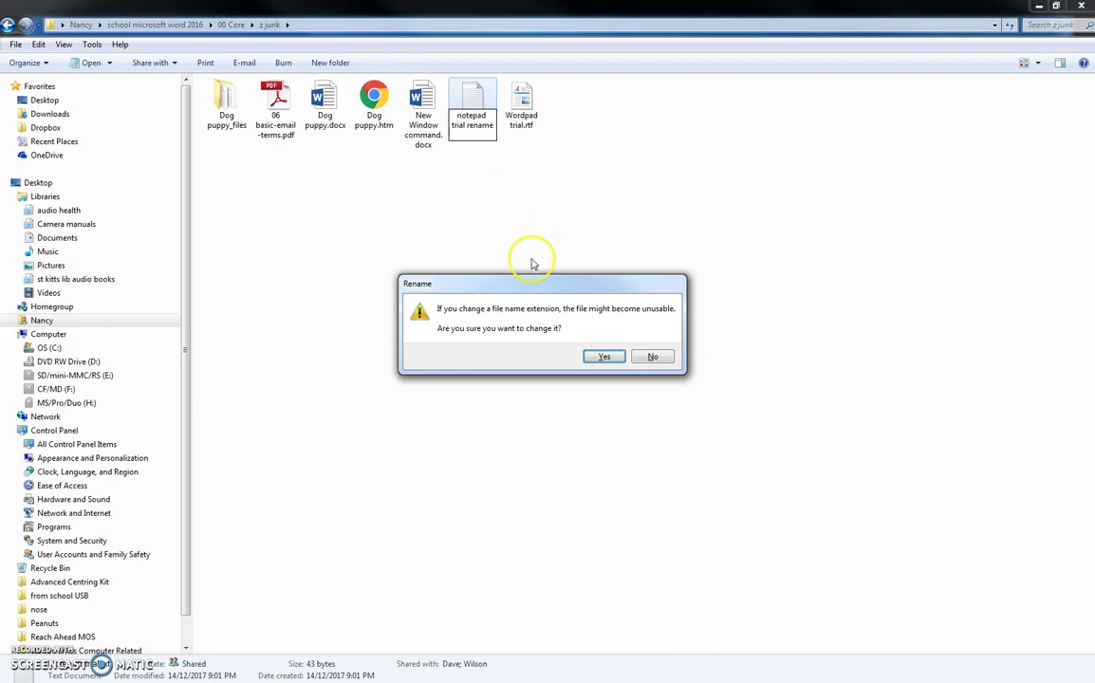
pyautogui.moveTo(526, 289); pyautogui.dragTo(464, 173)
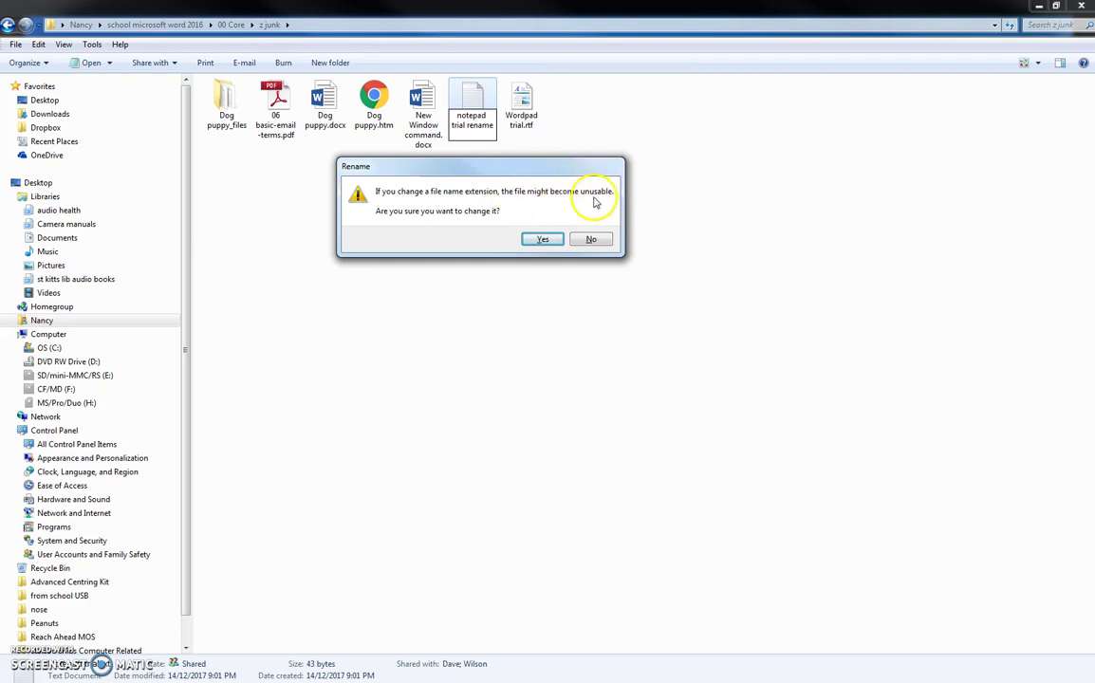
pyautogui.click(543, 239)
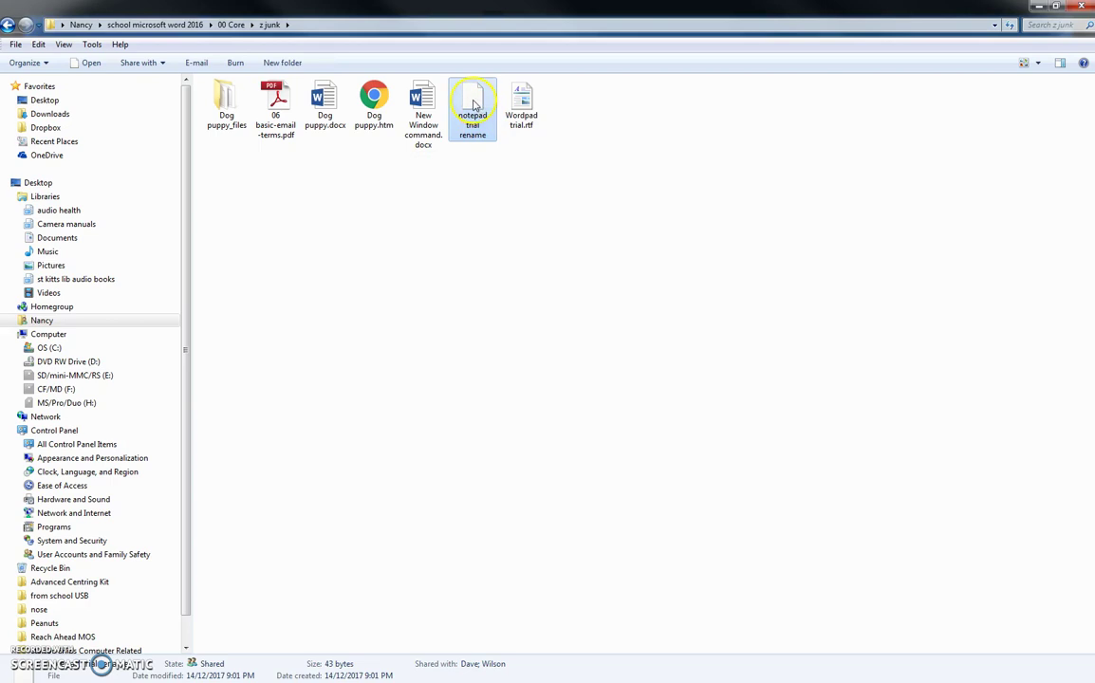
# Try to open the extensionless notepad trial rename file, and dismiss the choice of program.
pyautogui.doubleClick(472, 104)
pyautogui.moveTo(495, 200); pyautogui.dragTo(691, 88)
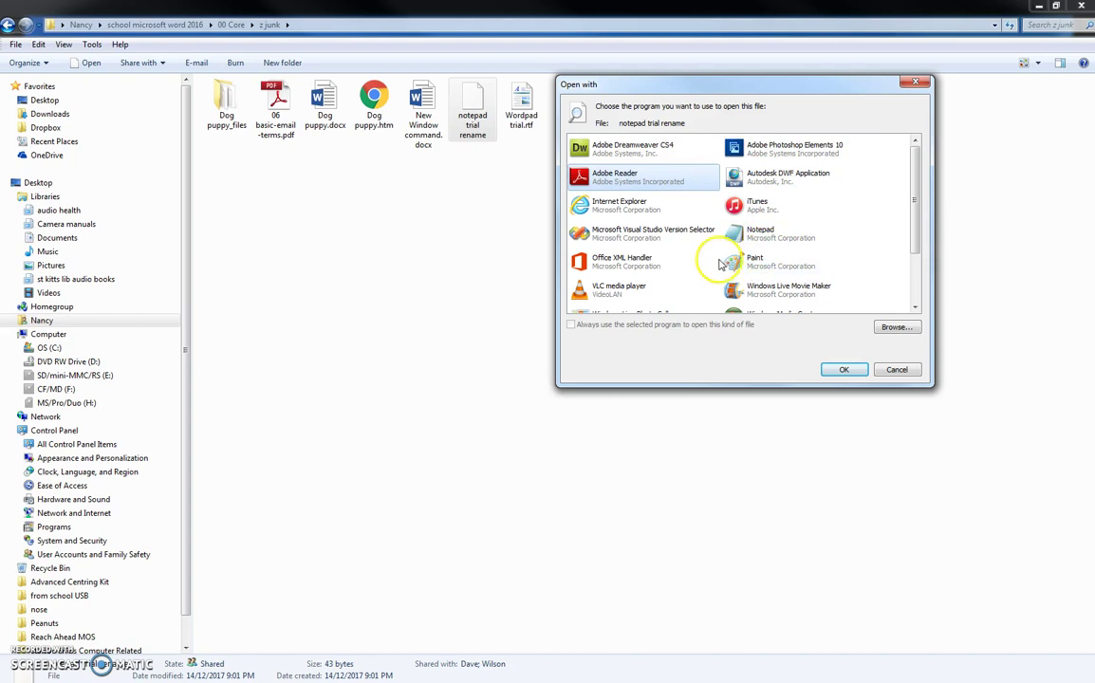
pyautogui.click(914, 83)
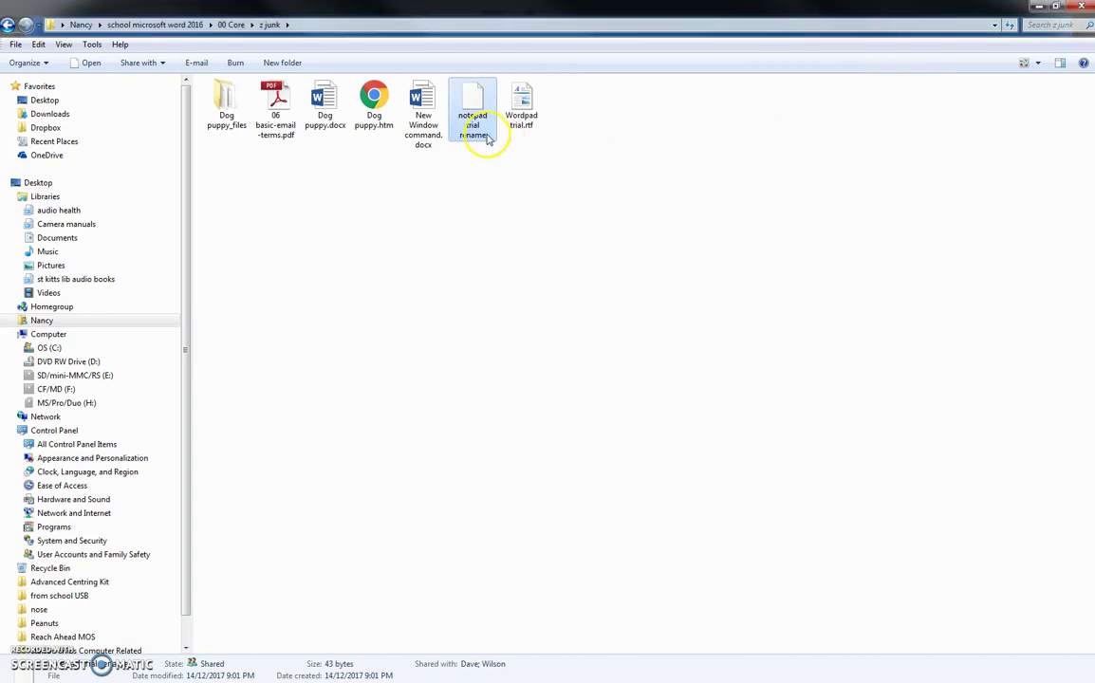
# Add the .txt extension back to the file name so it reads "notepad trial rename.txt".
pyautogui.click(487, 137)
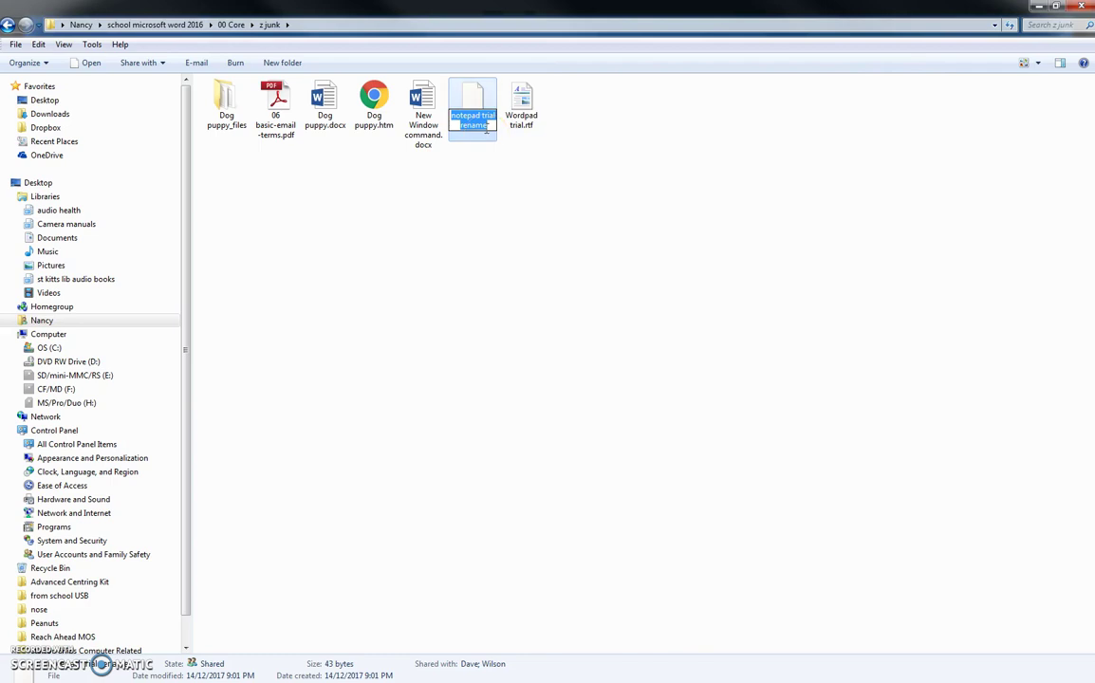
pyautogui.click(486, 128)
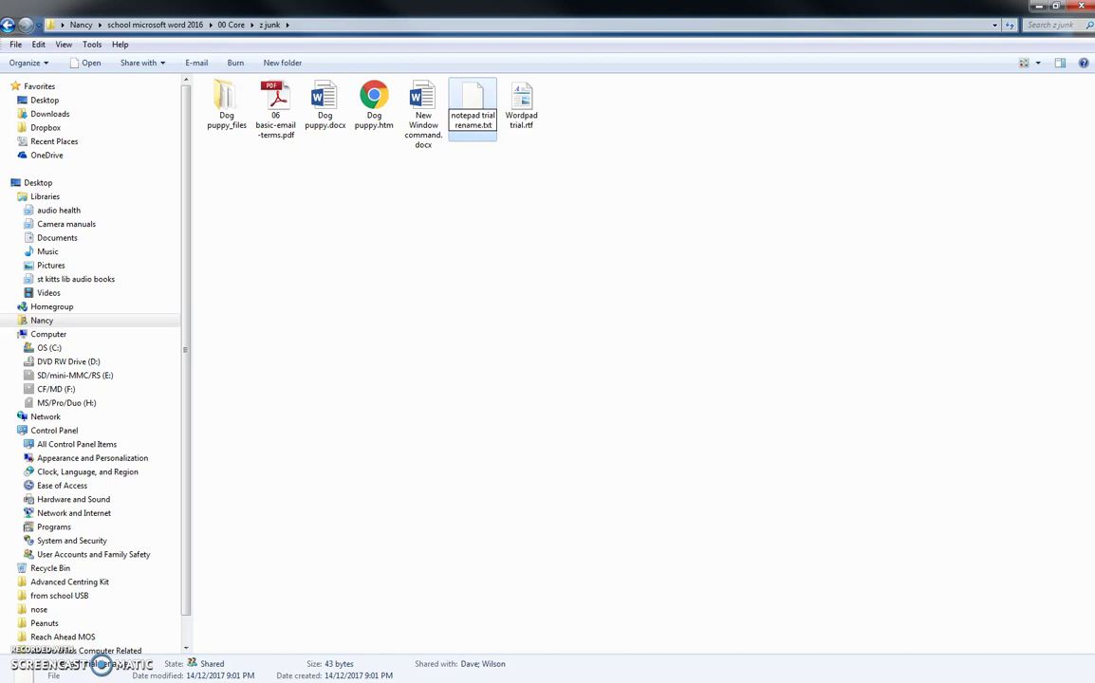
pyautogui.press('Return')
pyautogui.click(471, 111)
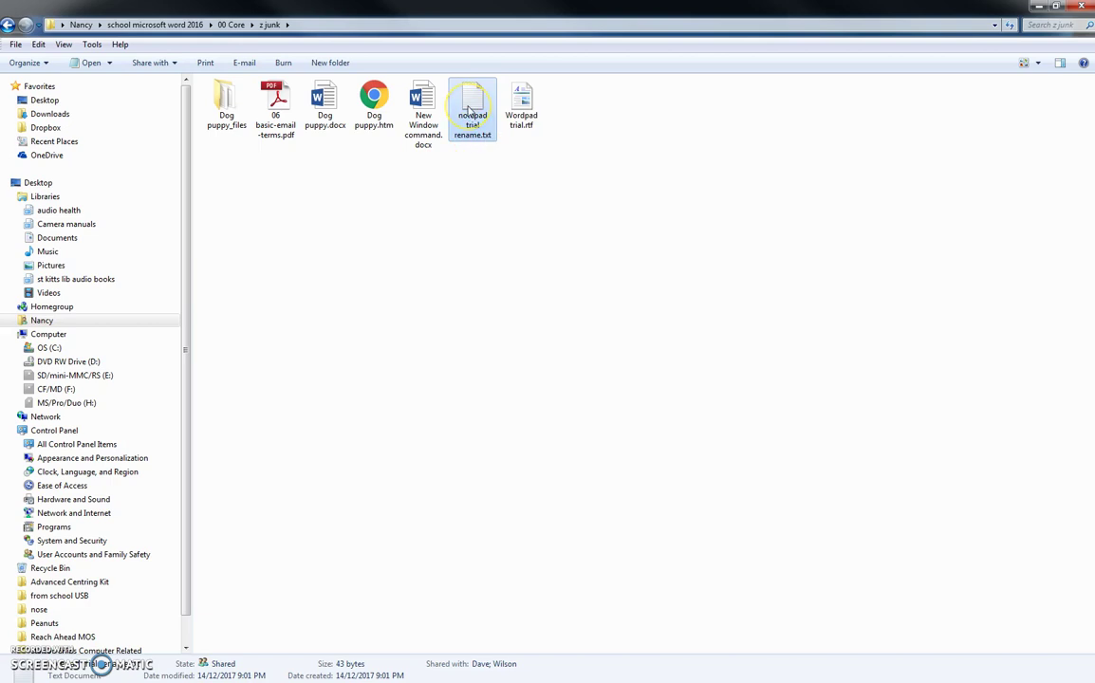
pyautogui.click(525, 114)
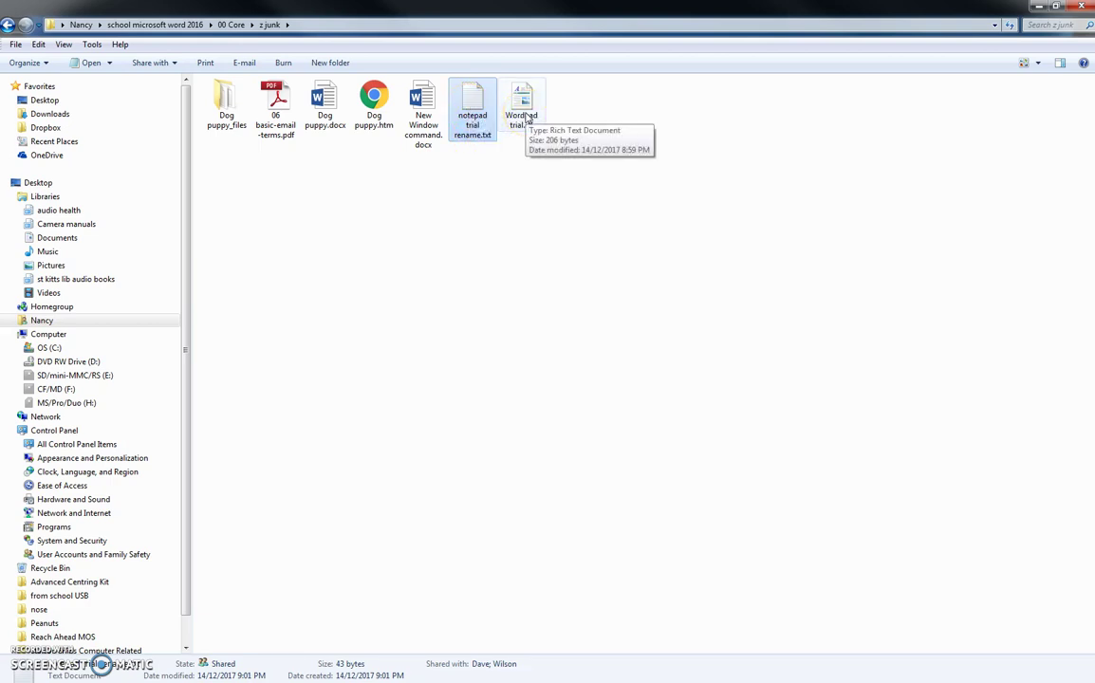
pyautogui.click(477, 120)
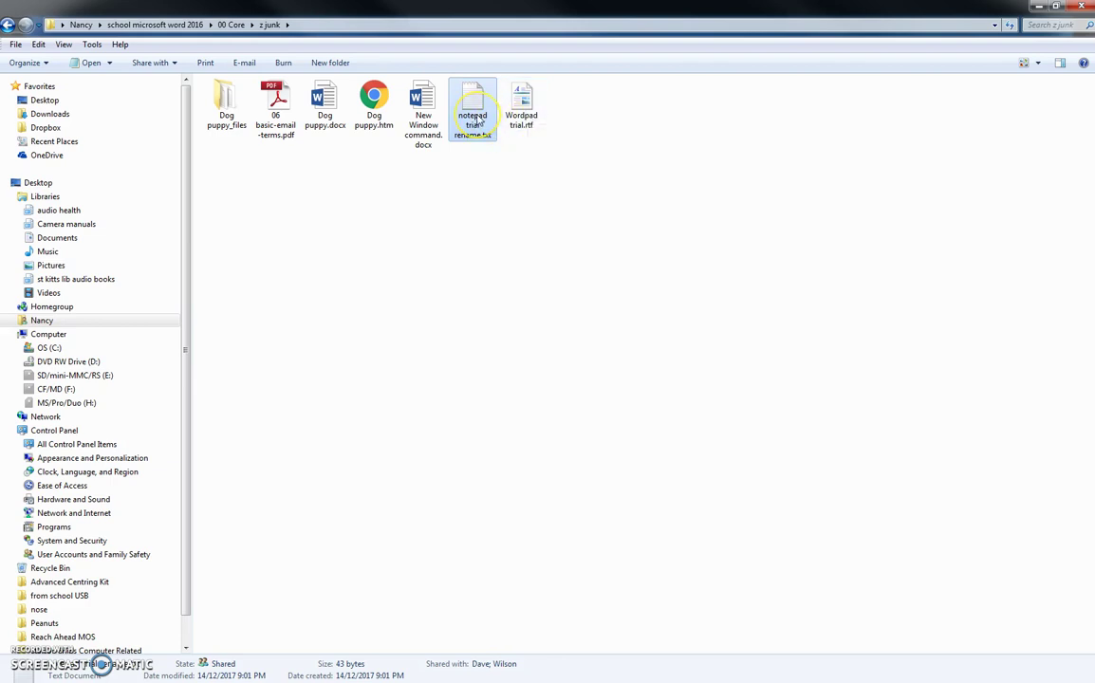
# Open 06 basic-email-terms.pdf in its default PDF reader to view it, and close it again.
pyautogui.click(283, 112)
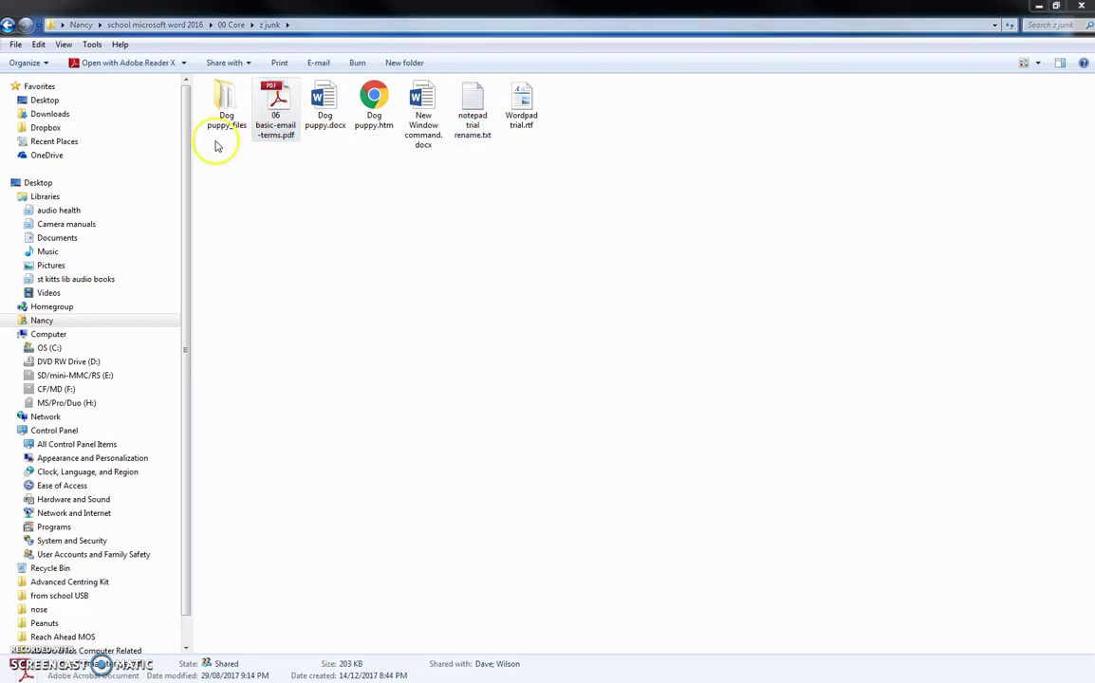
pyautogui.press('Return')
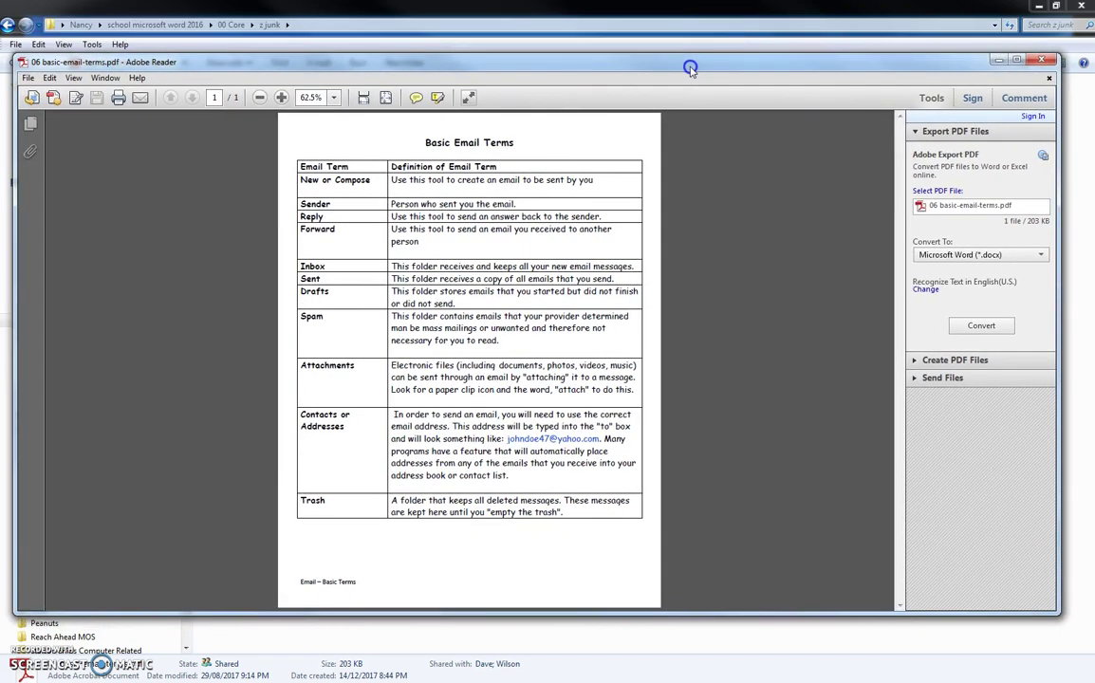
pyautogui.click(159, 72)
pyautogui.click(1041, 63)
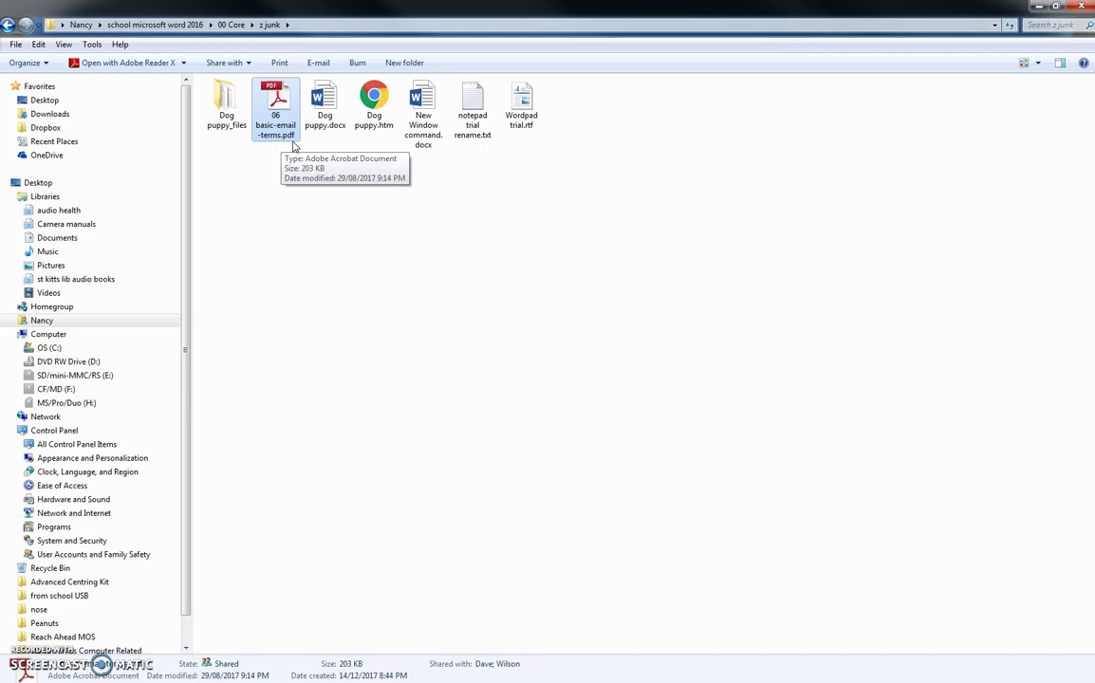
pyautogui.click(332, 116)
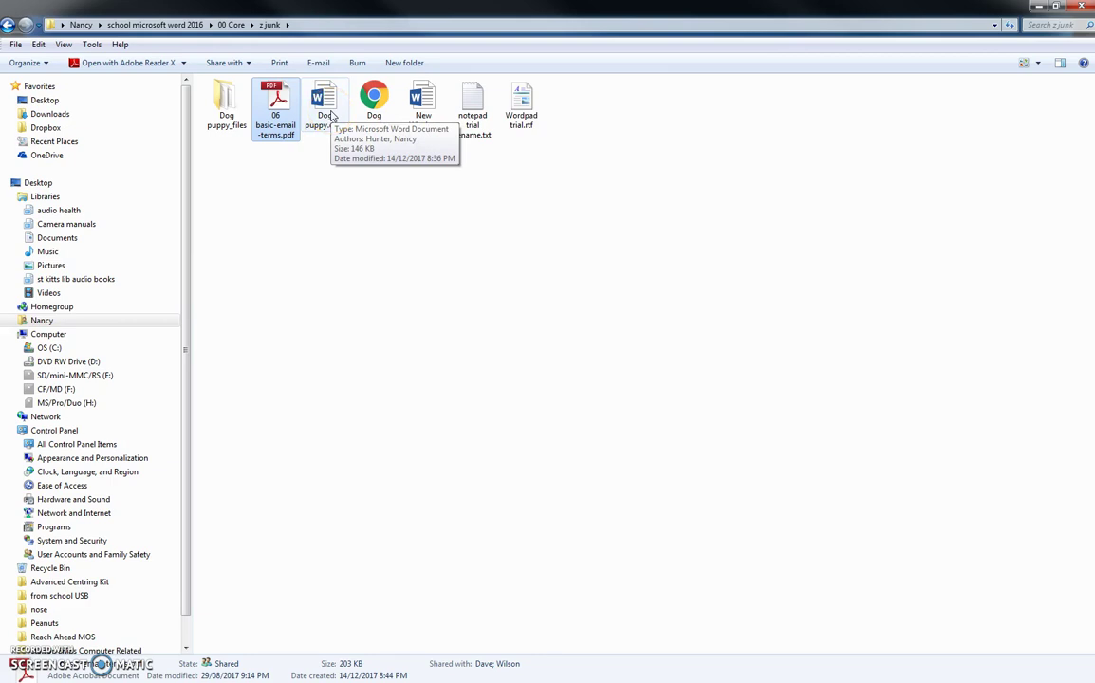
pyautogui.click(334, 124)
# Switch to the maximized Word document and add the line "My friend doesn't have Word." below the list of default extensions.
pyautogui.click(1036, 8)
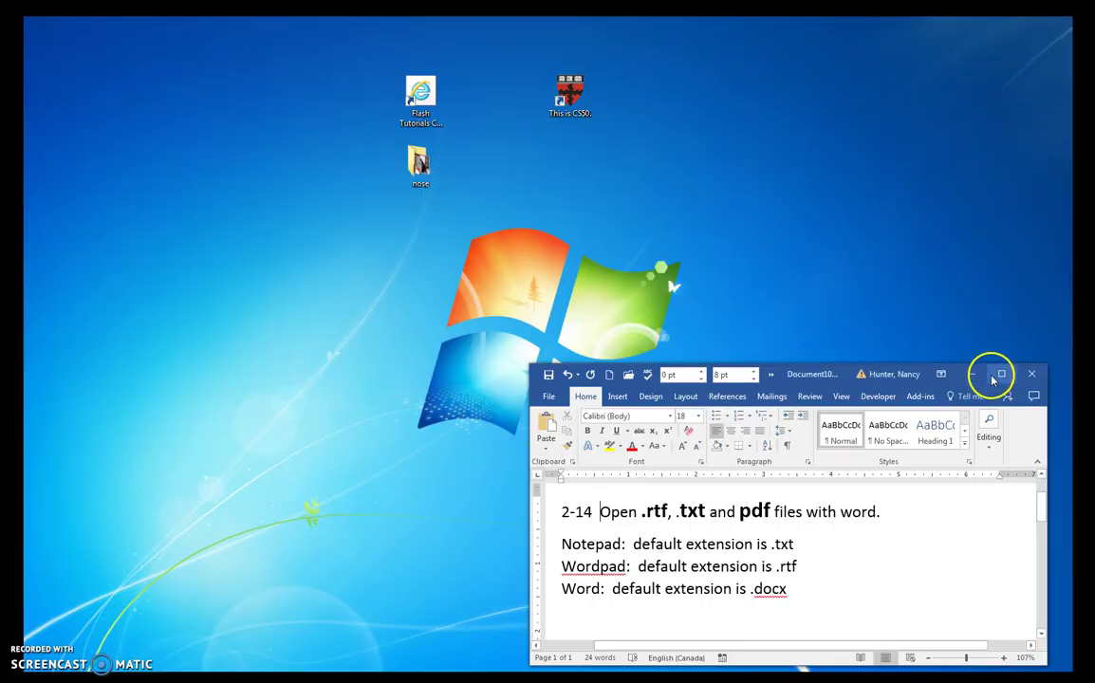
pyautogui.click(1000, 374)
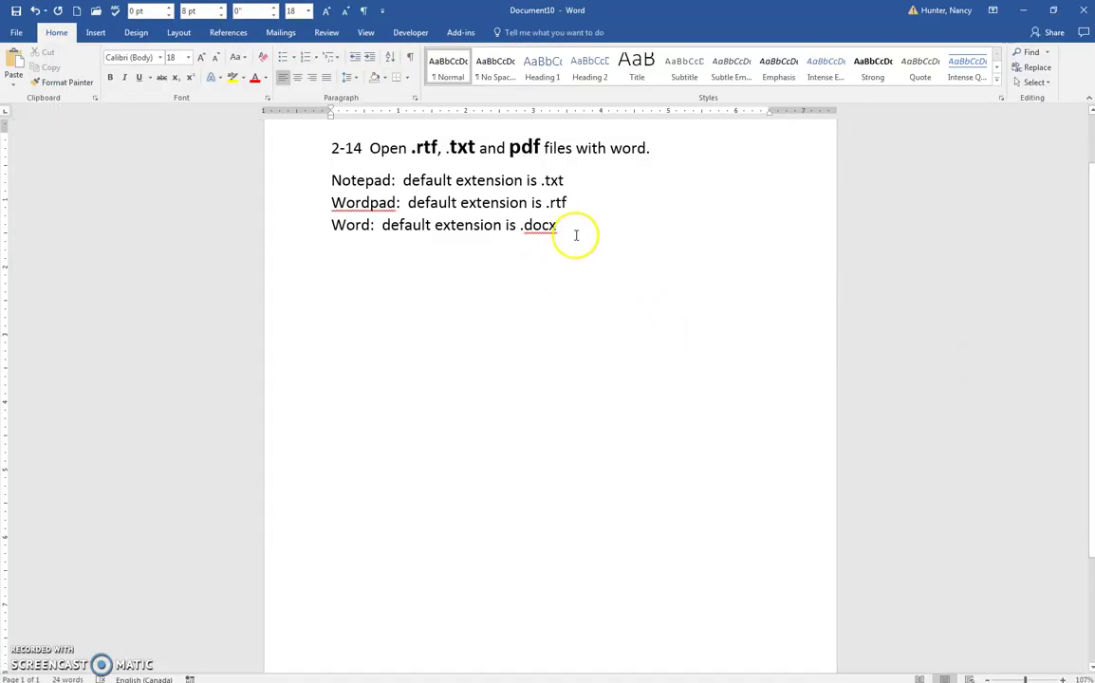
pyautogui.click(570, 229)
pyautogui.press('Return')
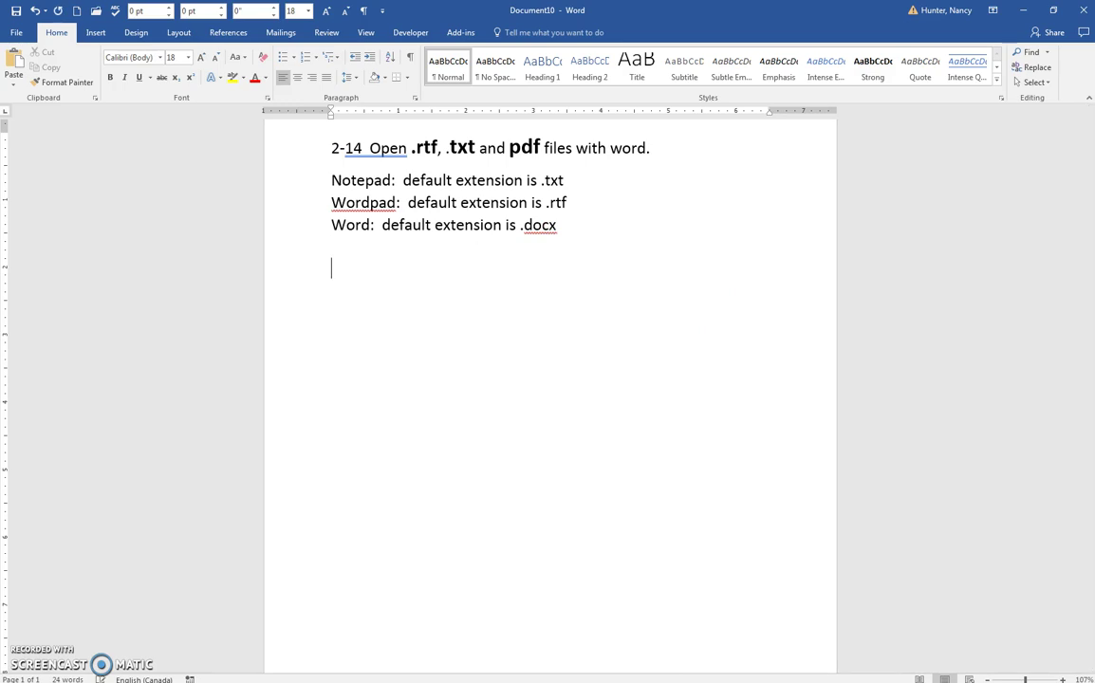
pyautogui.write("My friend doesn't have Word.")
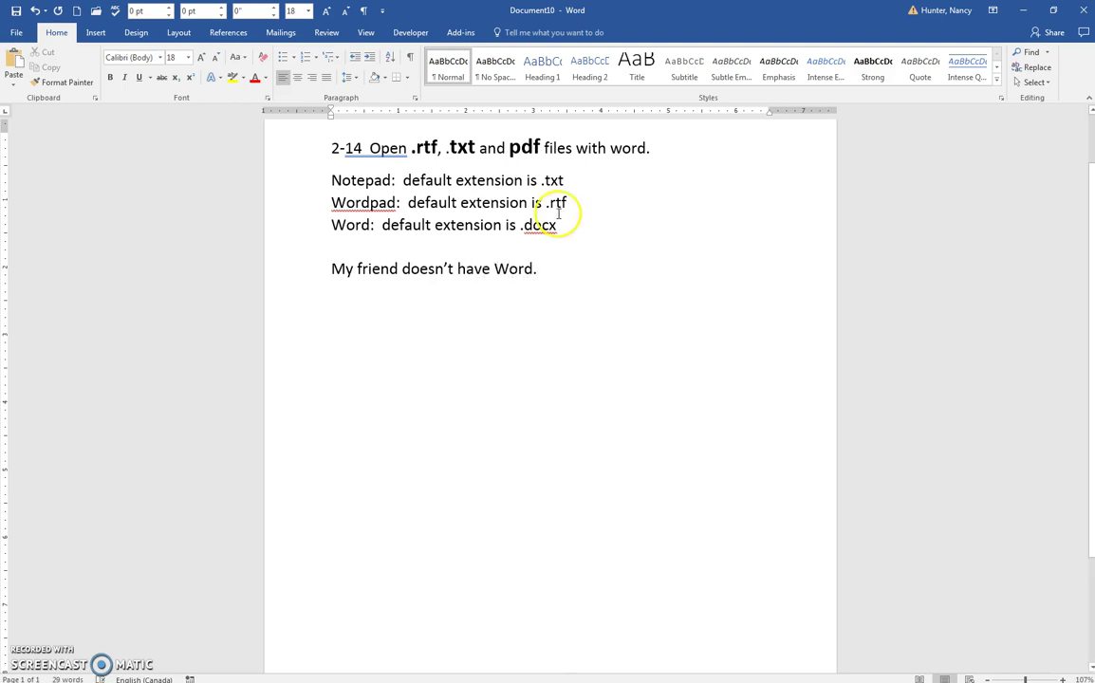
# Save the document as a PDF named "document my friend can open" in the z junk folder, and close the published PDF after viewing it.
pyautogui.click(16, 33)
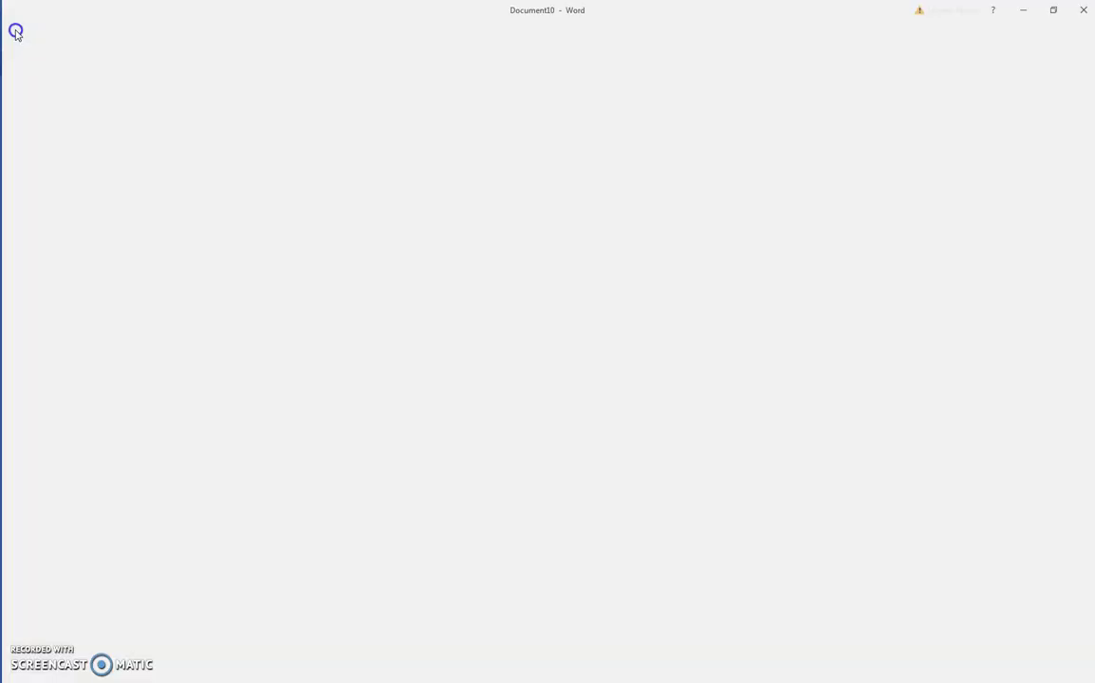
pyautogui.click(32, 163)
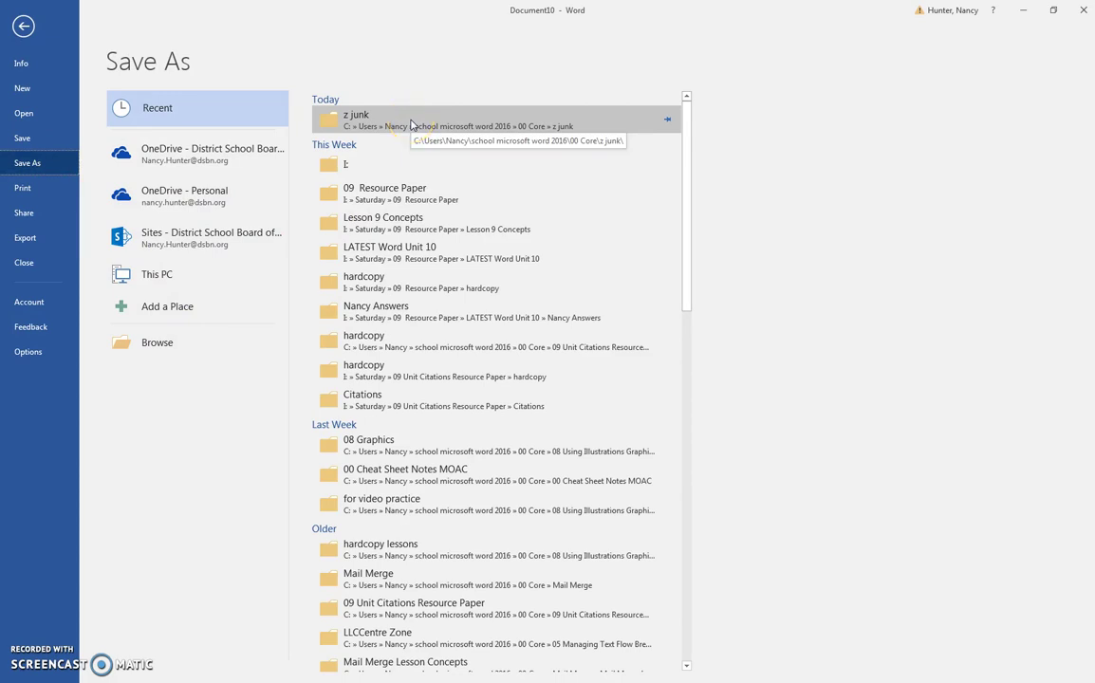
pyautogui.click(411, 121)
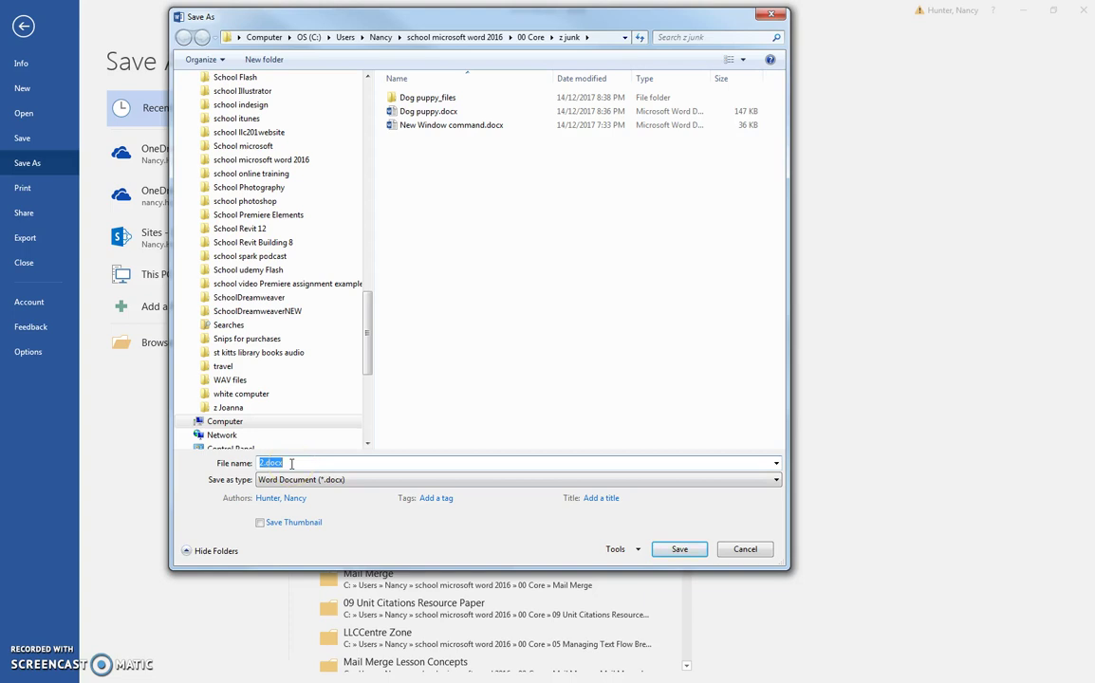
pyautogui.write('doc')
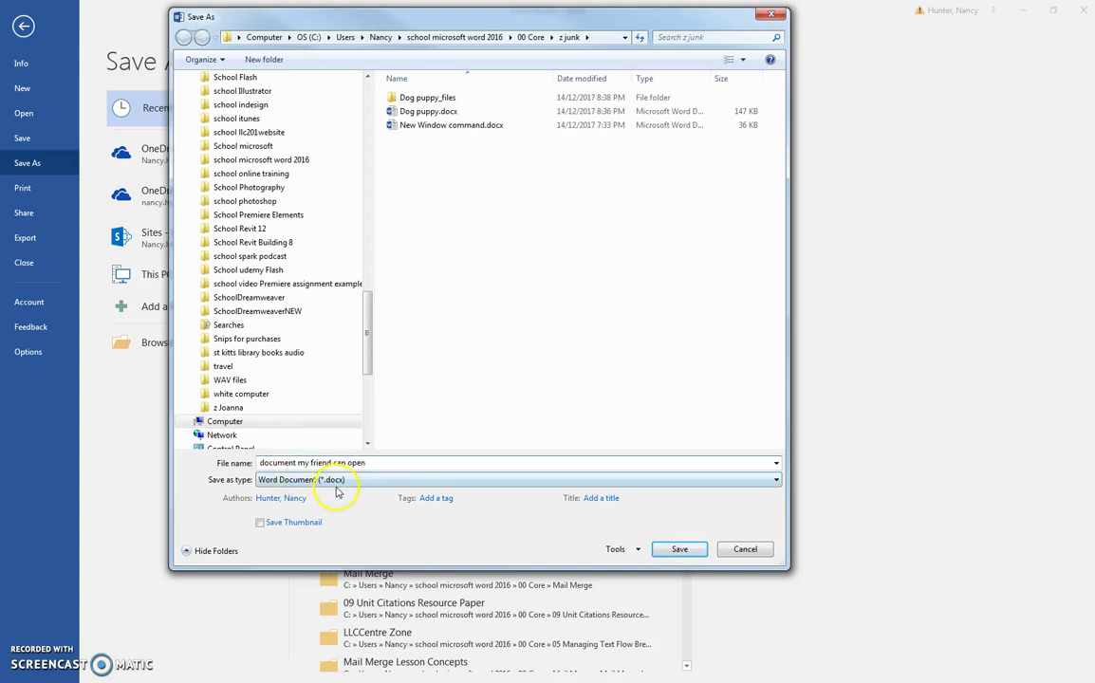
pyautogui.click(776, 481)
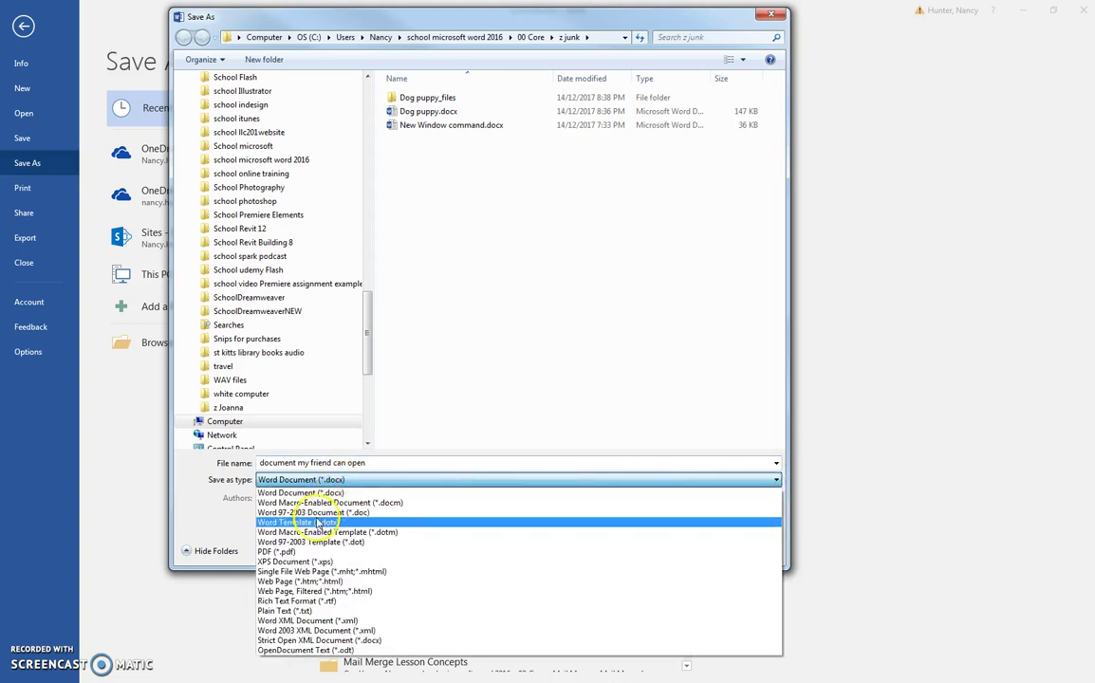
pyautogui.click(285, 553)
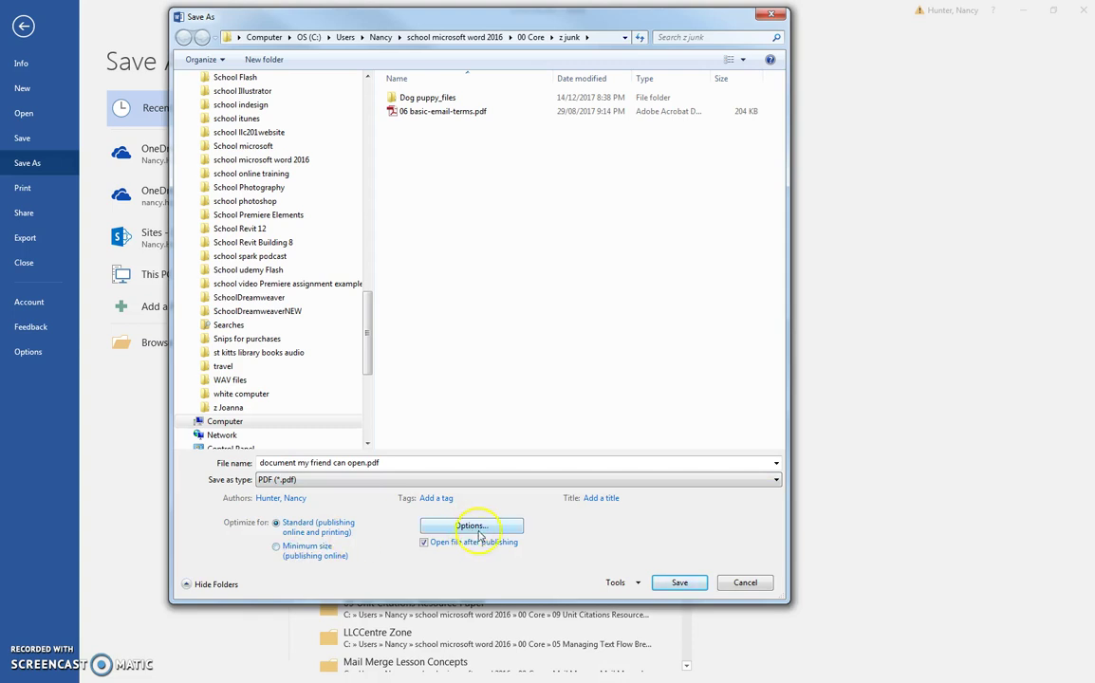
pyautogui.click(672, 581)
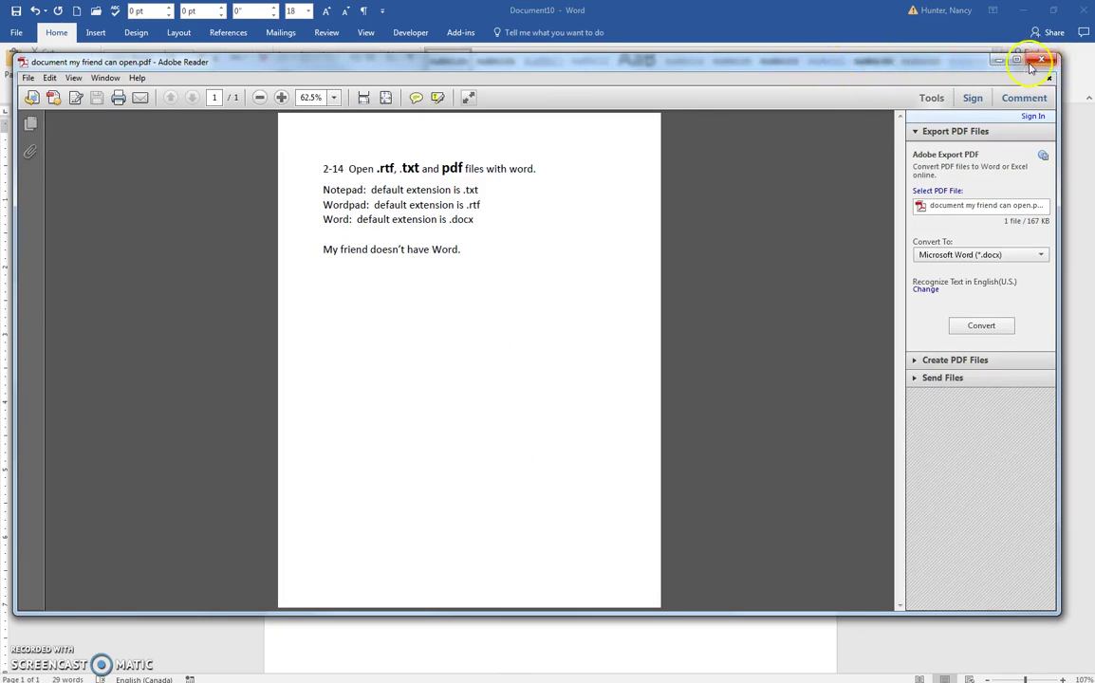
pyautogui.click(1041, 63)
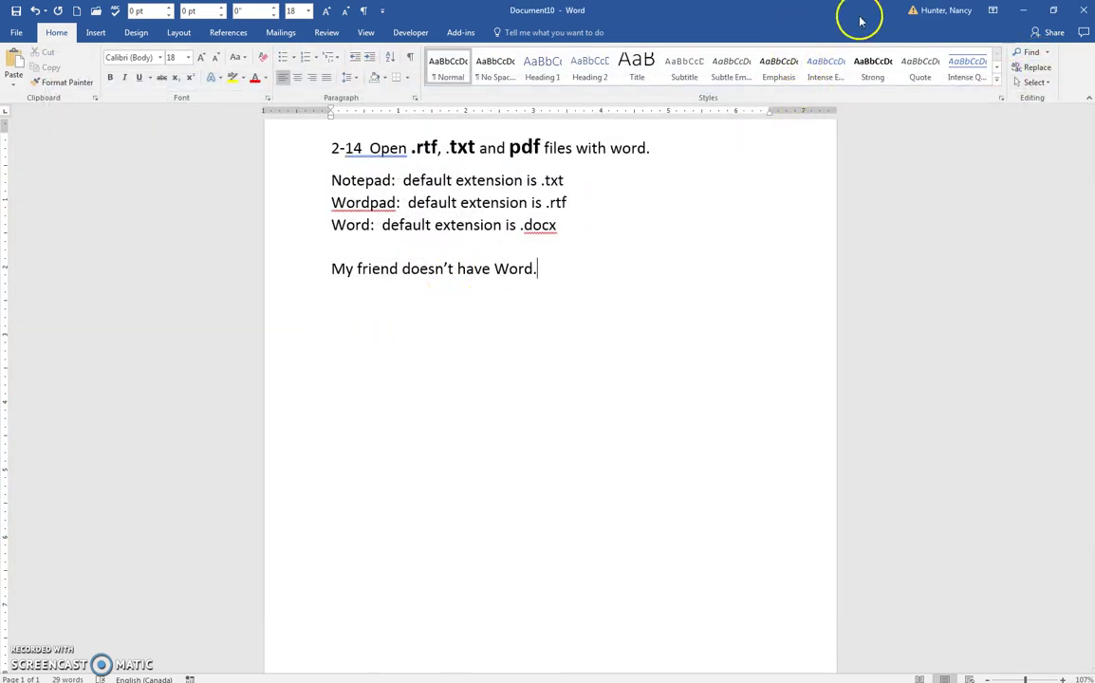
# Check the z junk folder for the saved PDF, and return to the maximized Word document.
pyautogui.click(1053, 9)
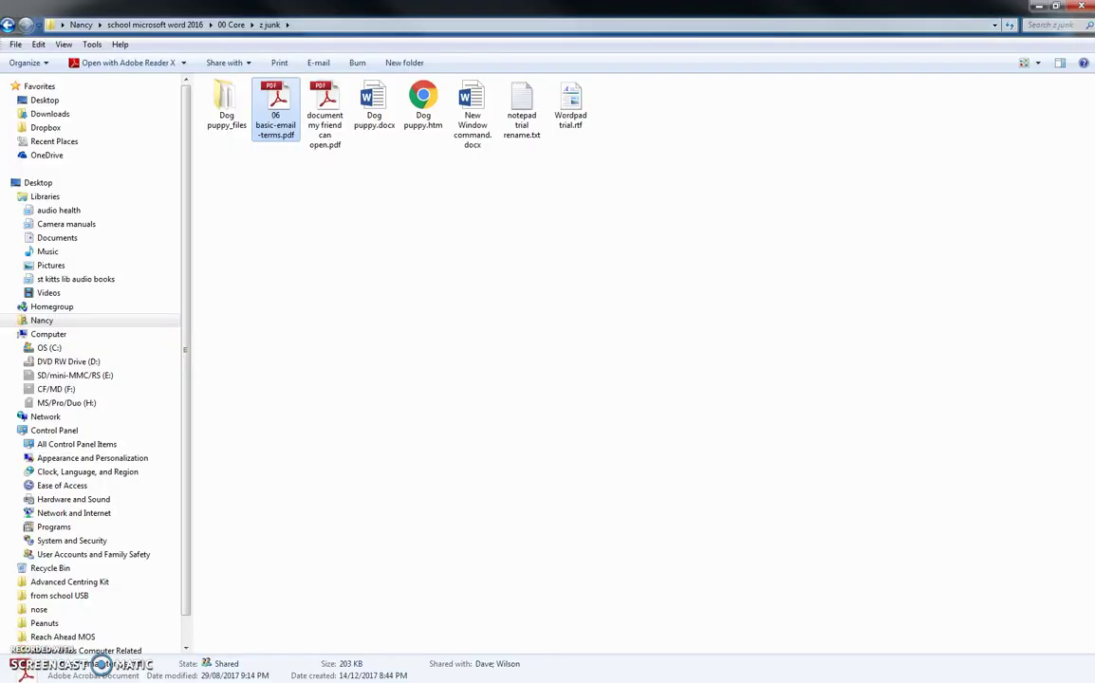
pyautogui.click(380, 234)
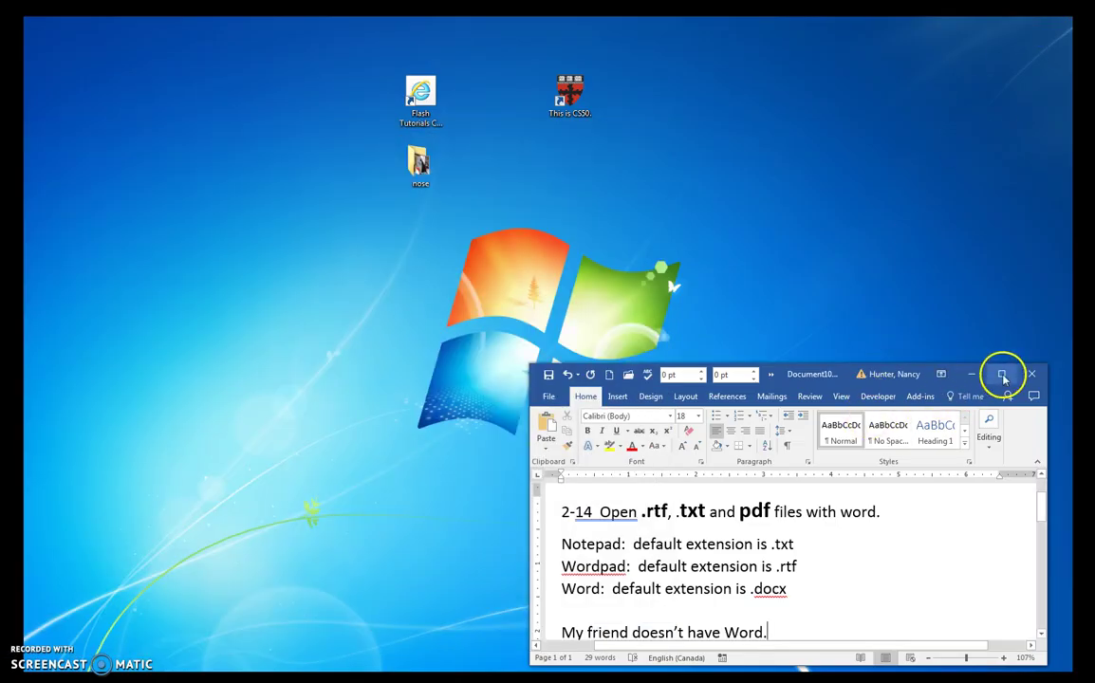
pyautogui.click(1001, 374)
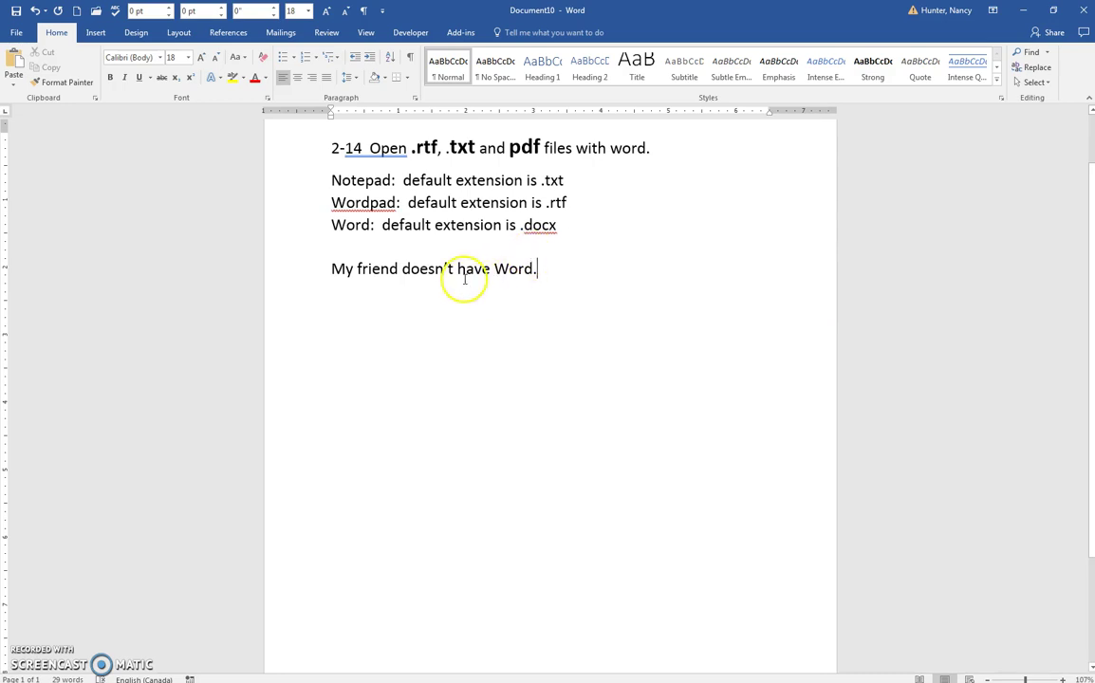
pyautogui.moveTo(509, 150); pyautogui.dragTo(525, 150)
pyautogui.click(489, 228)
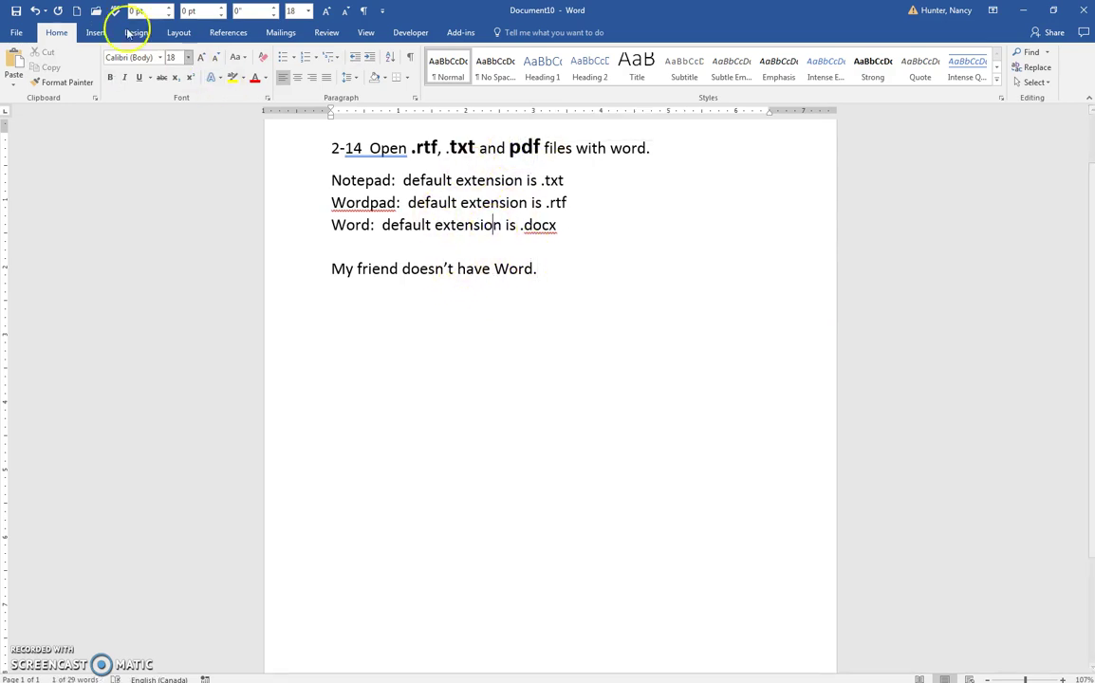
# Open 06 basic-email-terms.pdf from the z junk folder in Word, accepting its conversion to an editable document.
pyautogui.click(17, 33)
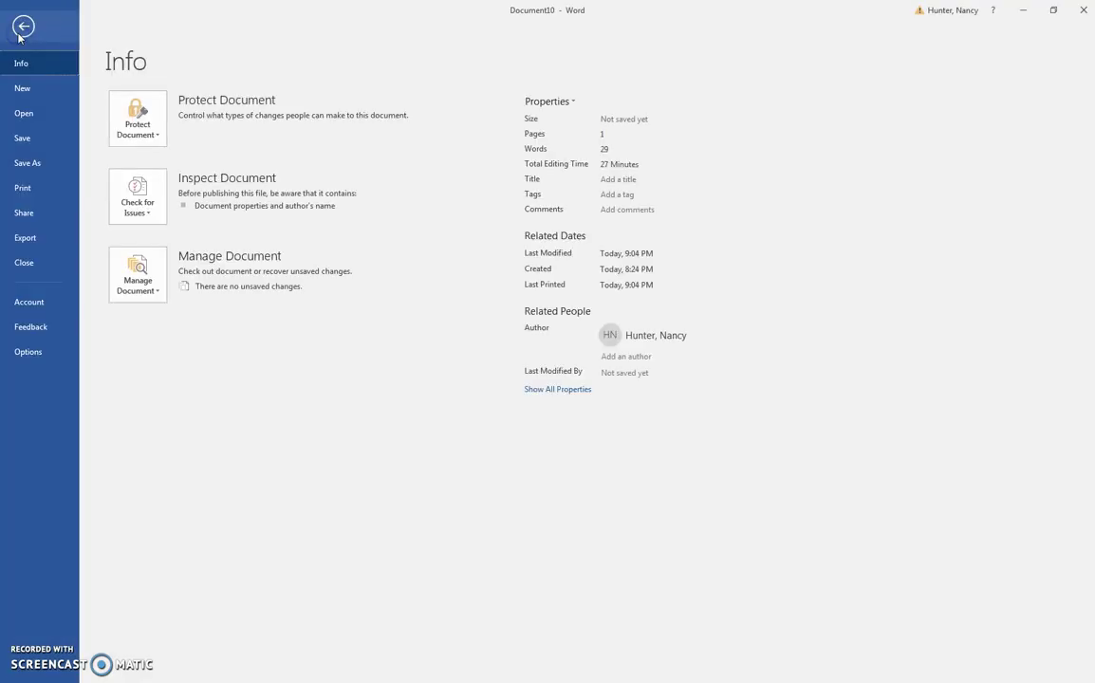
pyautogui.click(23, 115)
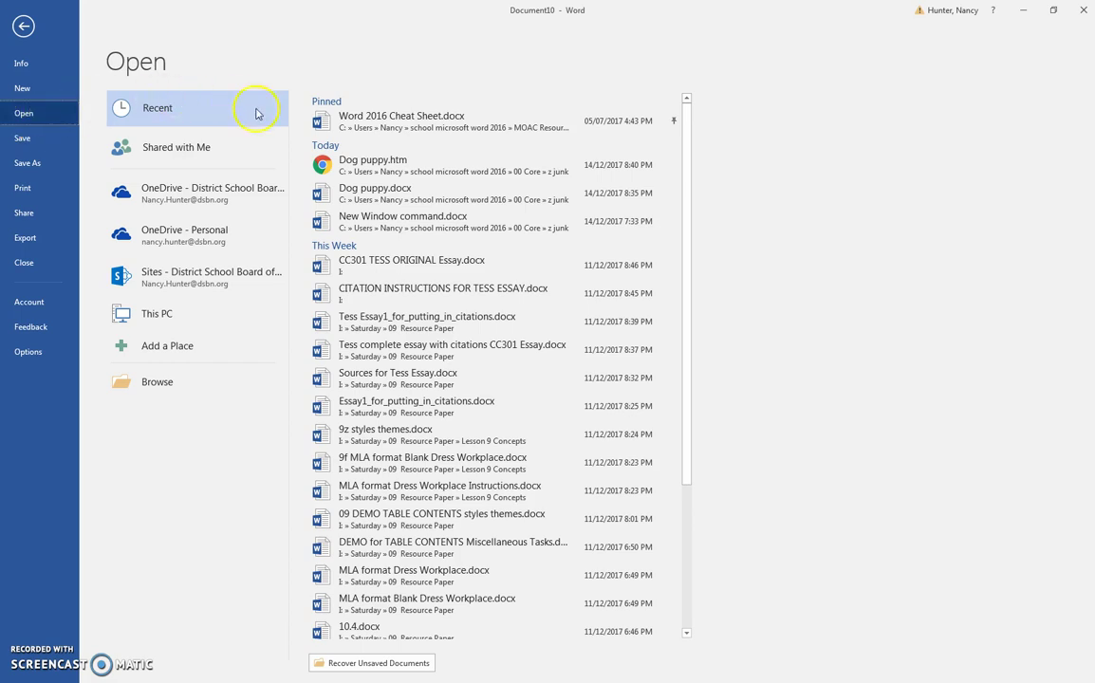
pyautogui.click(161, 383)
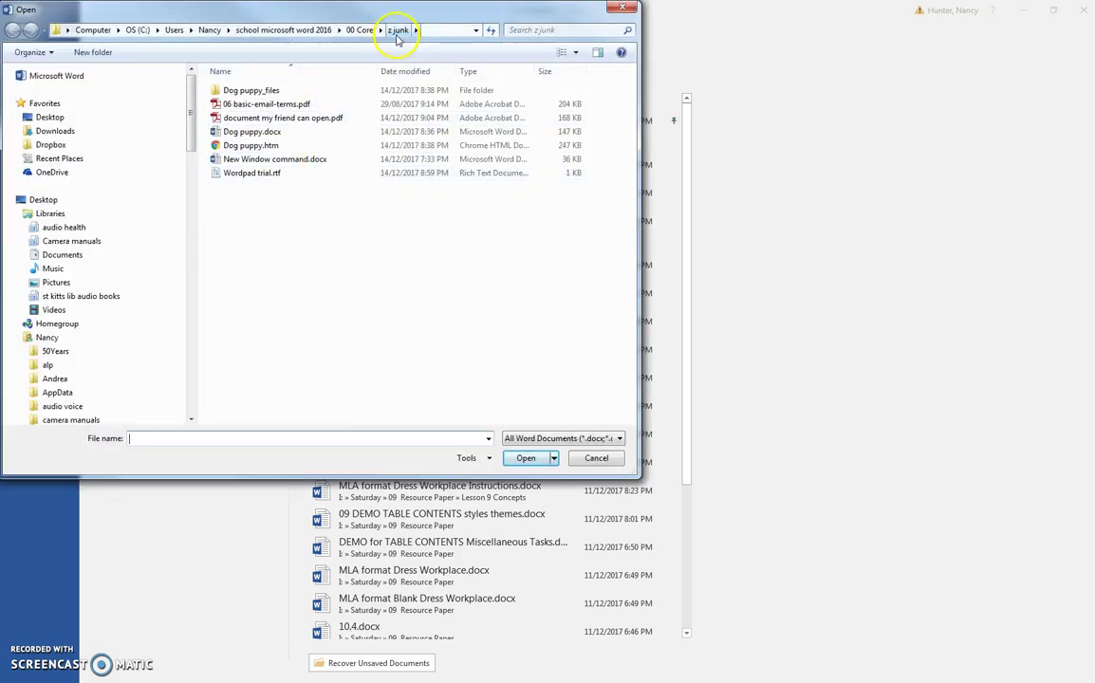
pyautogui.moveTo(313, 17); pyautogui.dragTo(513, 80)
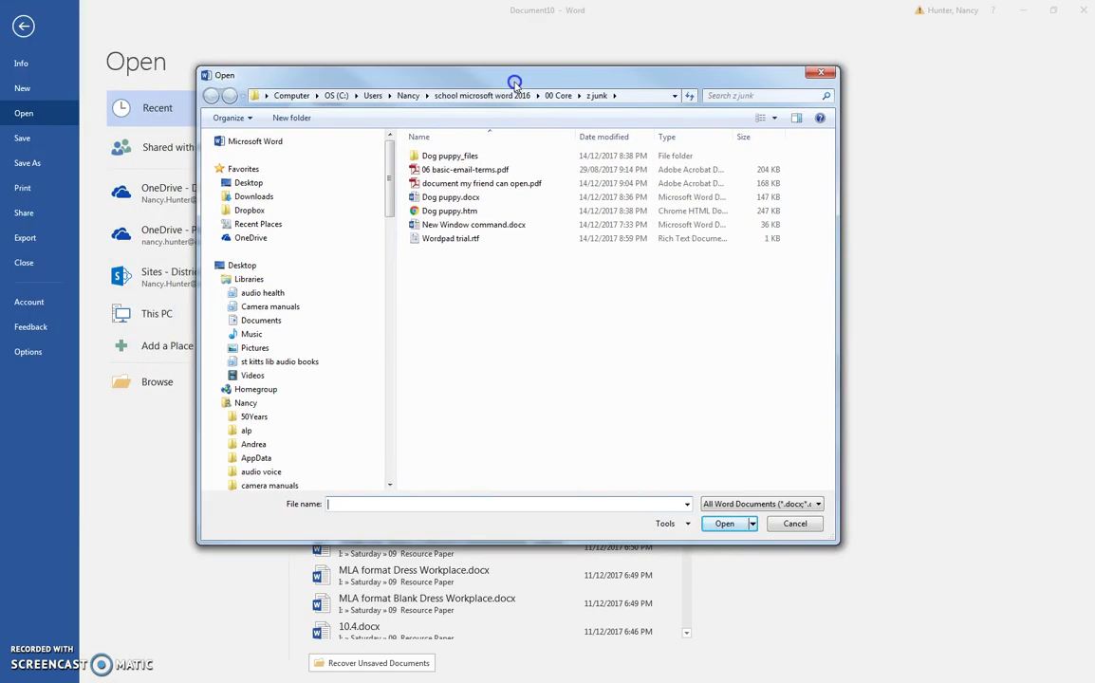
pyautogui.click(457, 170)
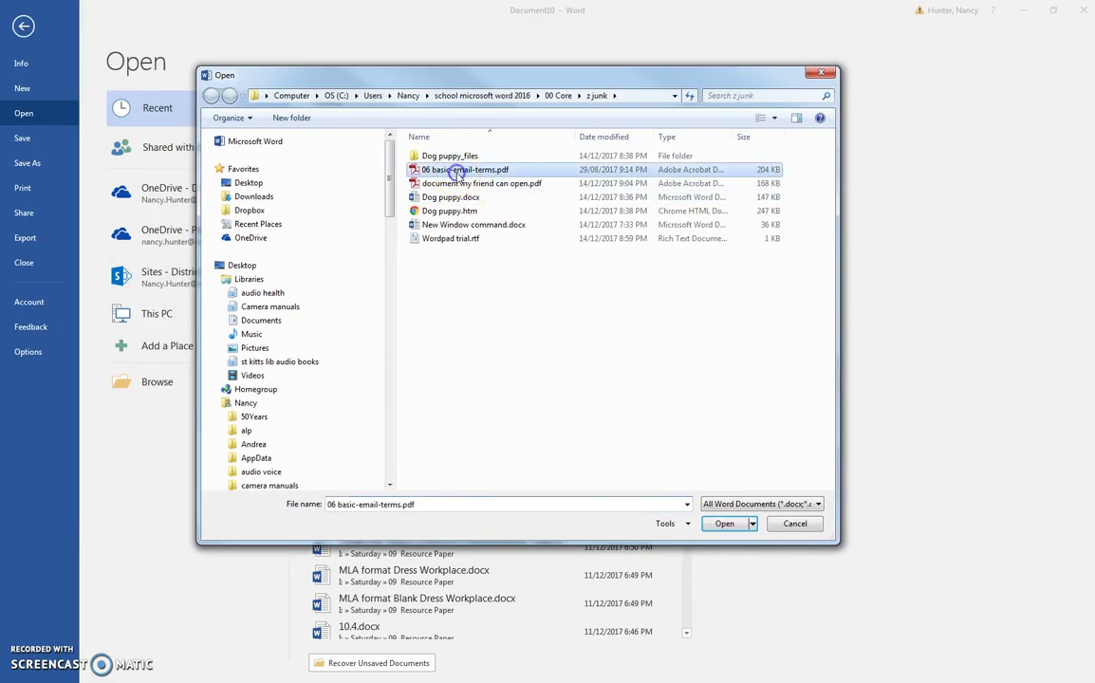
pyautogui.click(724, 525)
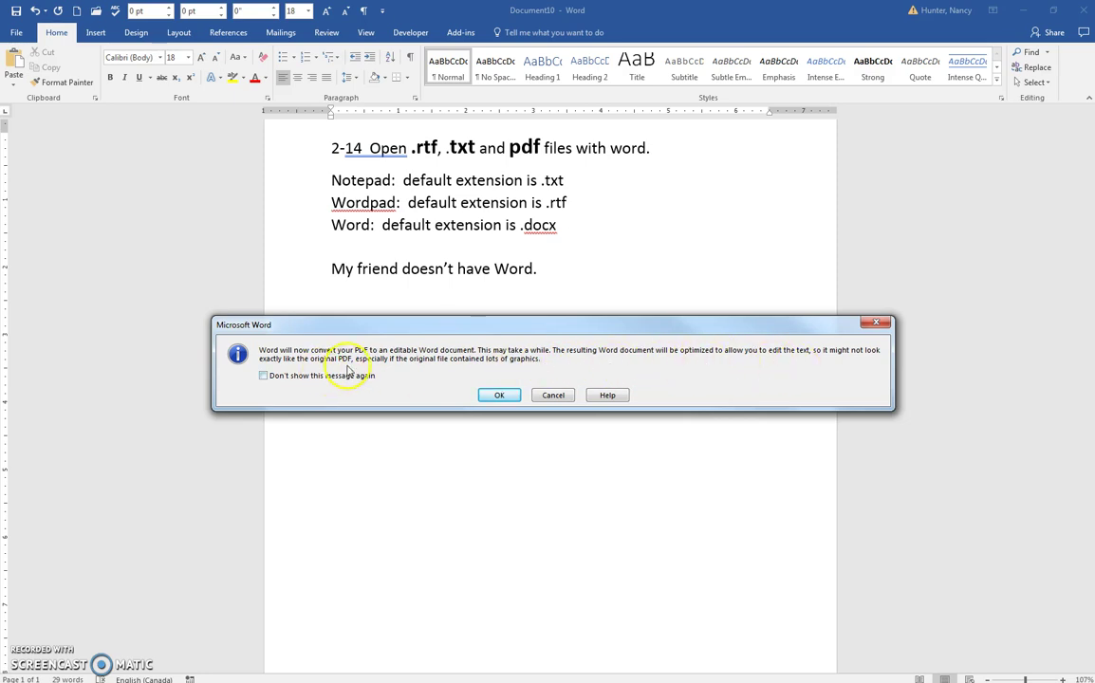
pyautogui.click(497, 395)
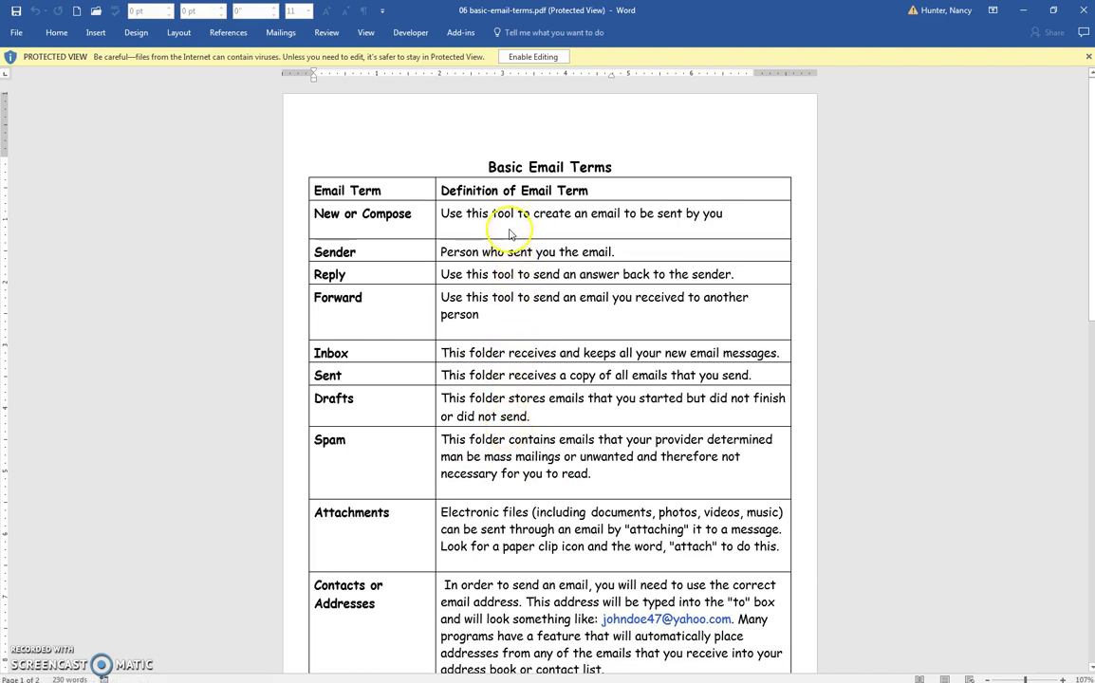
# Enable editing of the converted email terms document, accept the PDF conversion again, and display it in Print Layout.
pyautogui.click(528, 58)
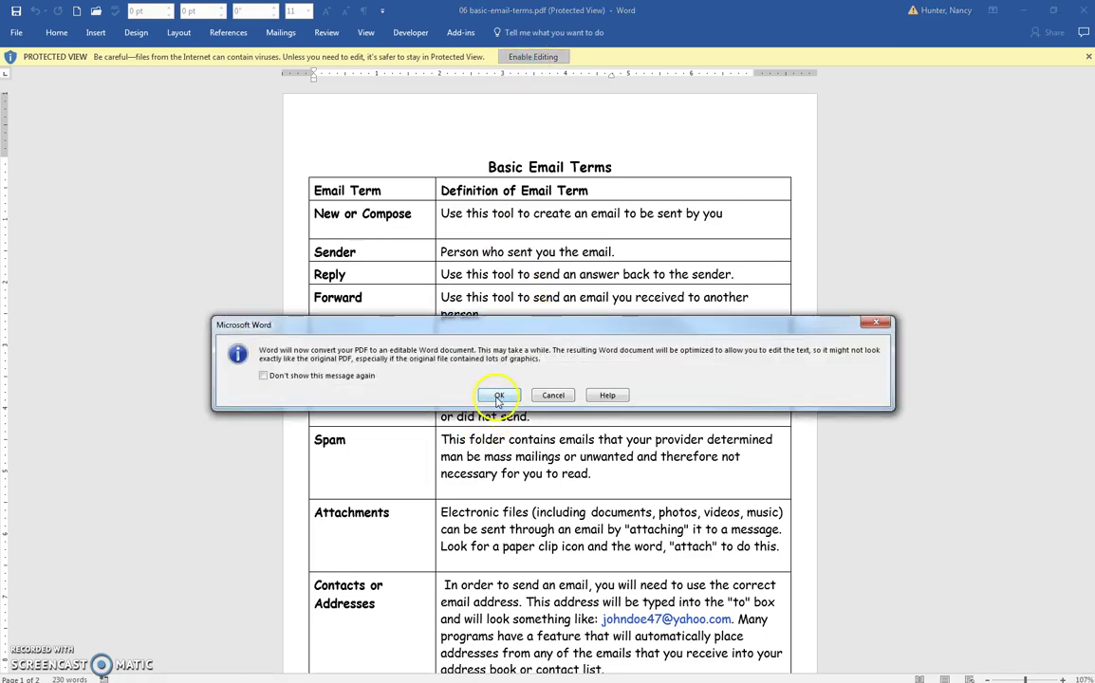
pyautogui.click(498, 396)
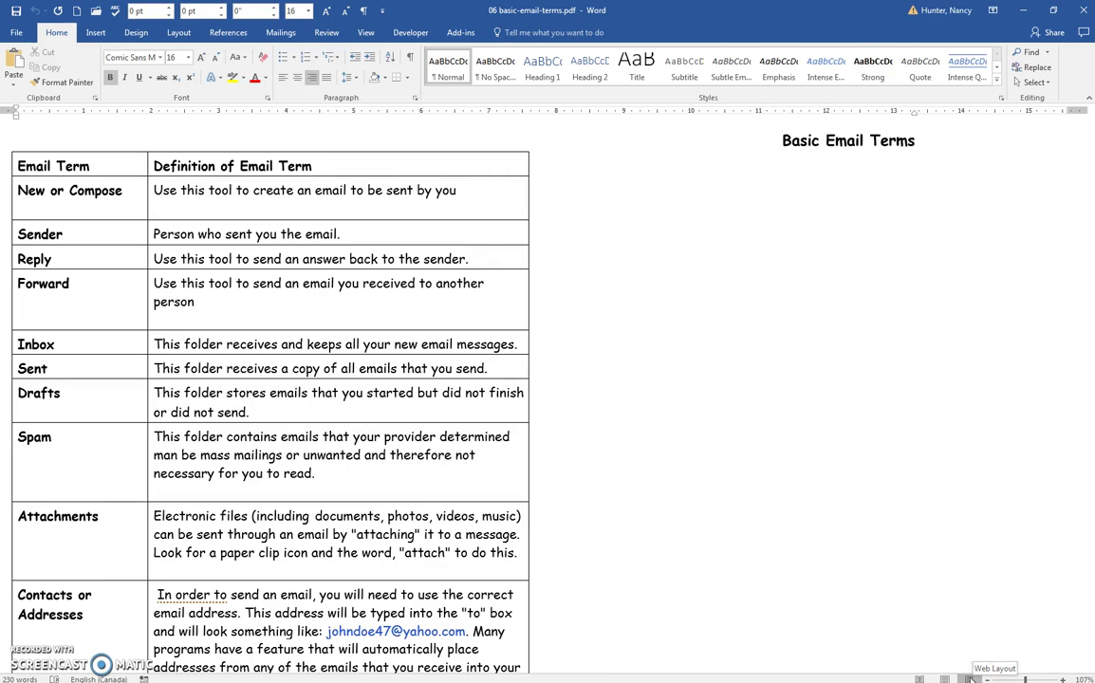
pyautogui.click(945, 679)
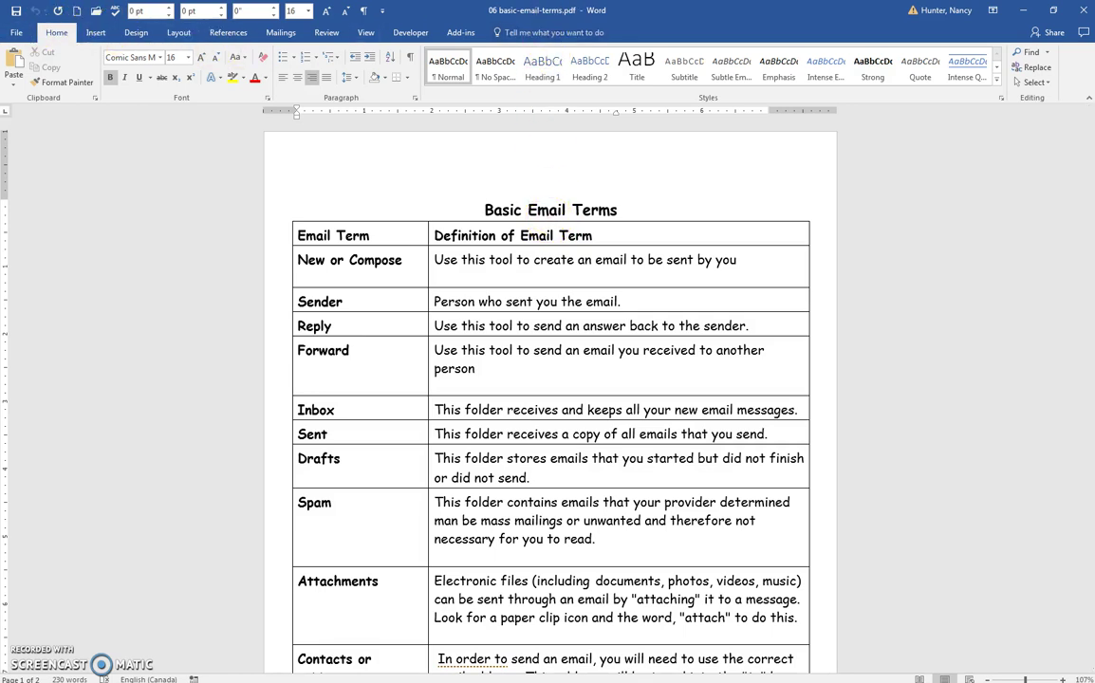
# Check which file name and type are offered for saving the converted email terms document, and return to it without saving.
pyautogui.click(16, 34)
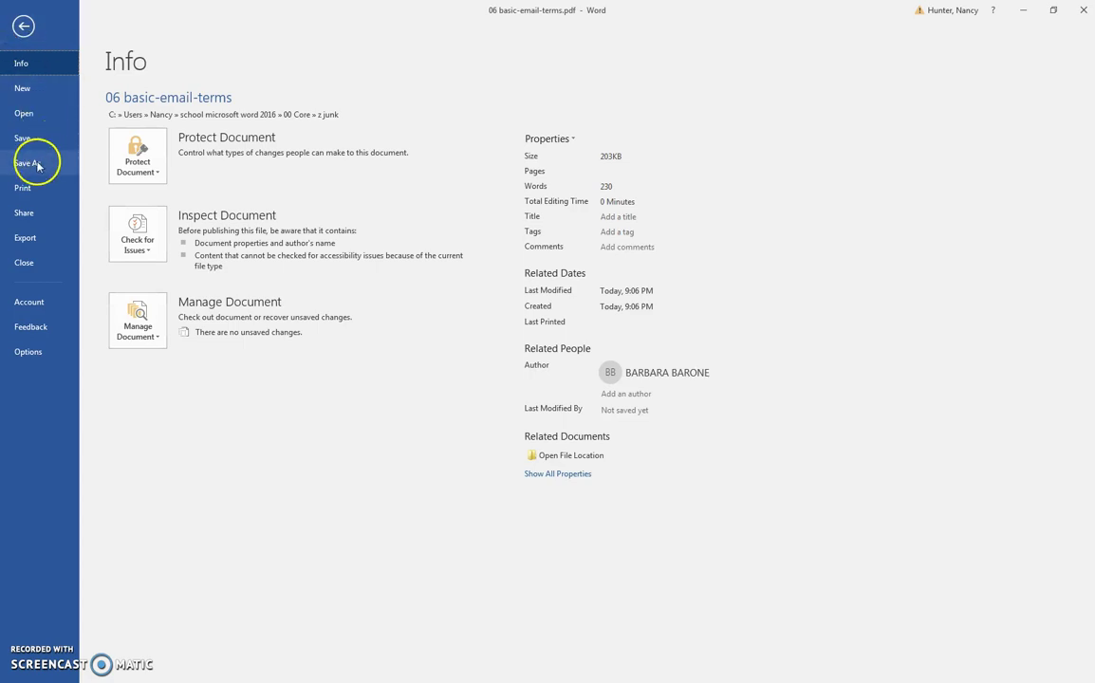
pyautogui.click(36, 166)
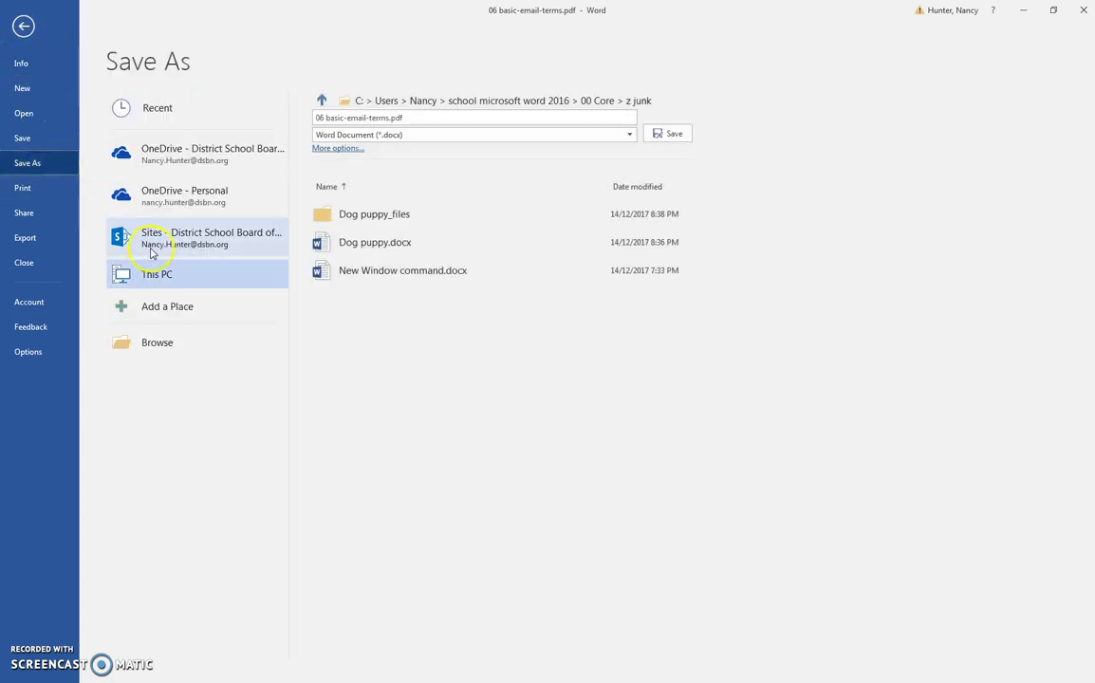
pyautogui.click(172, 351)
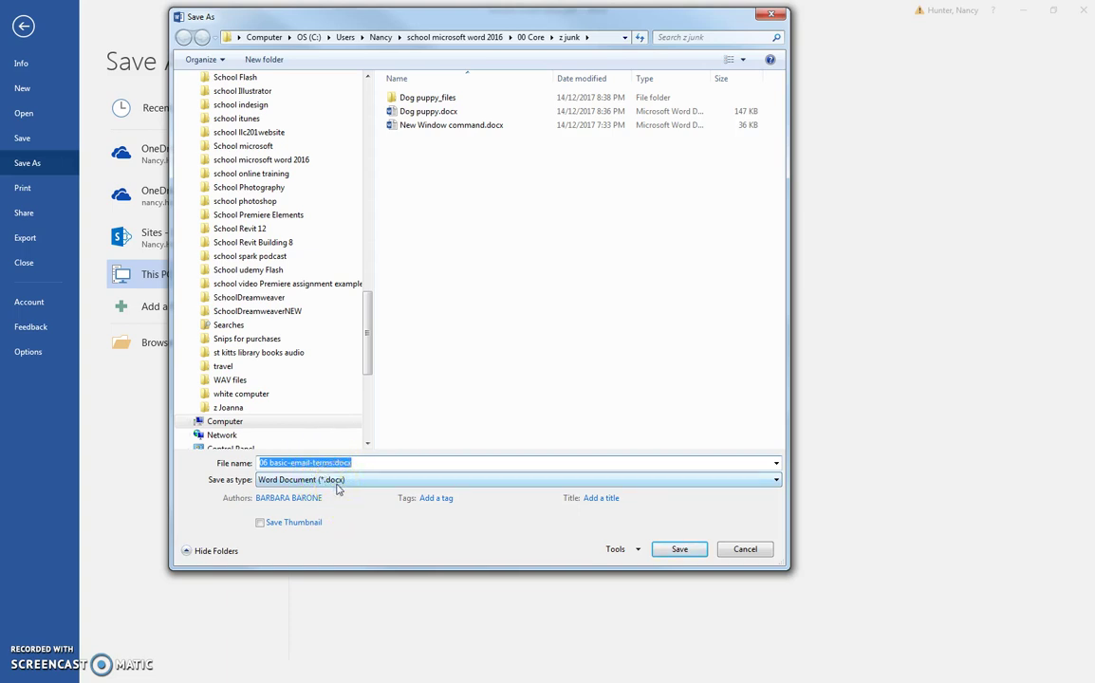
pyautogui.click(767, 16)
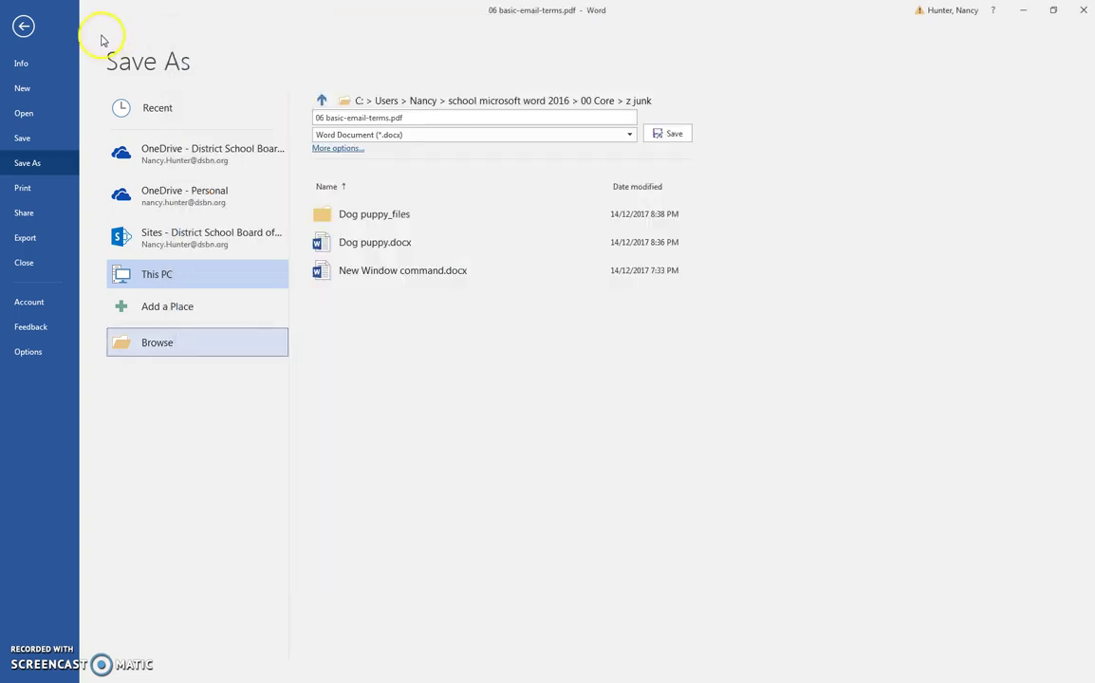
pyautogui.click(24, 27)
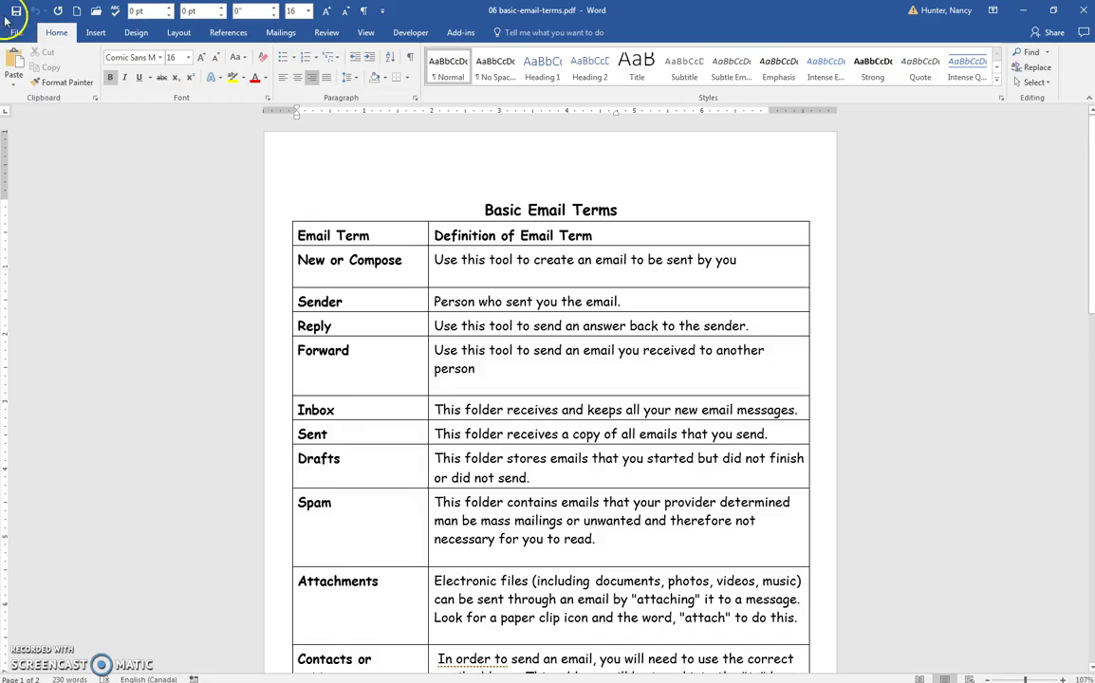
# Open Wordpad trial.rtf from the z junk folder in Word.
pyautogui.click(98, 13)
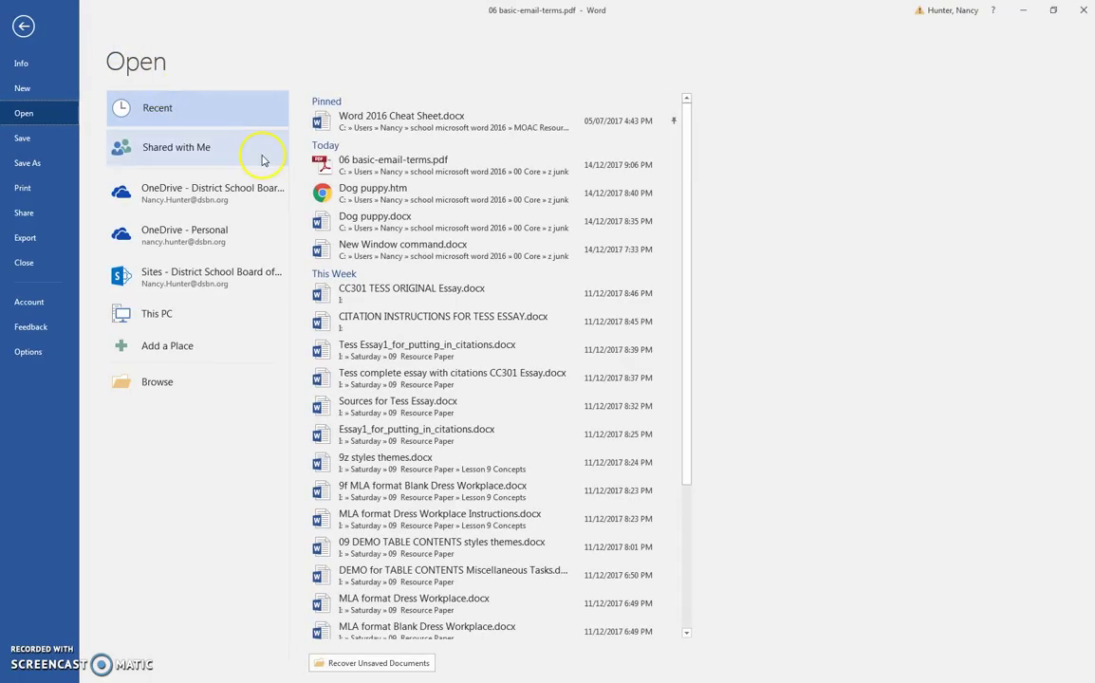
pyautogui.click(178, 382)
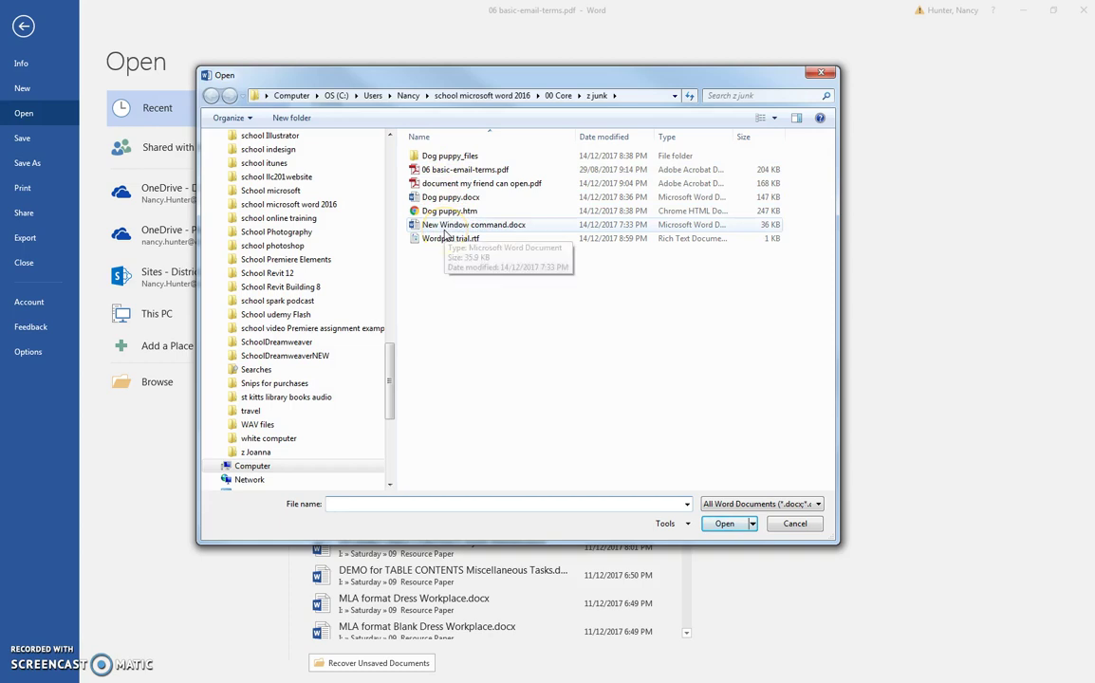
pyautogui.click(449, 239)
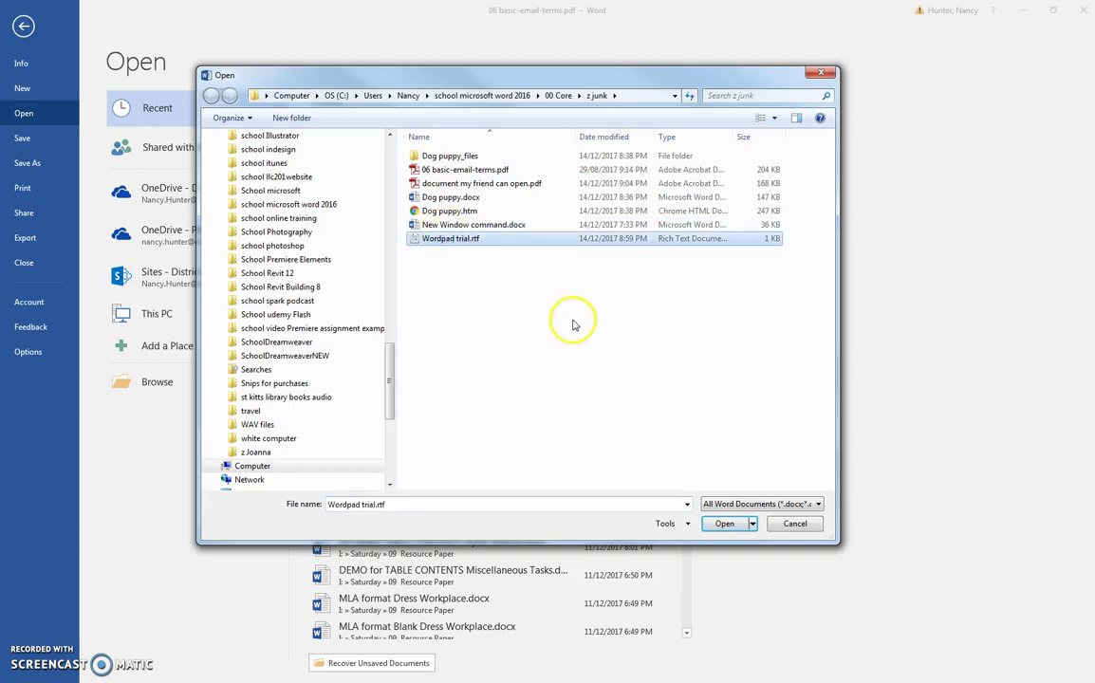
pyautogui.click(725, 523)
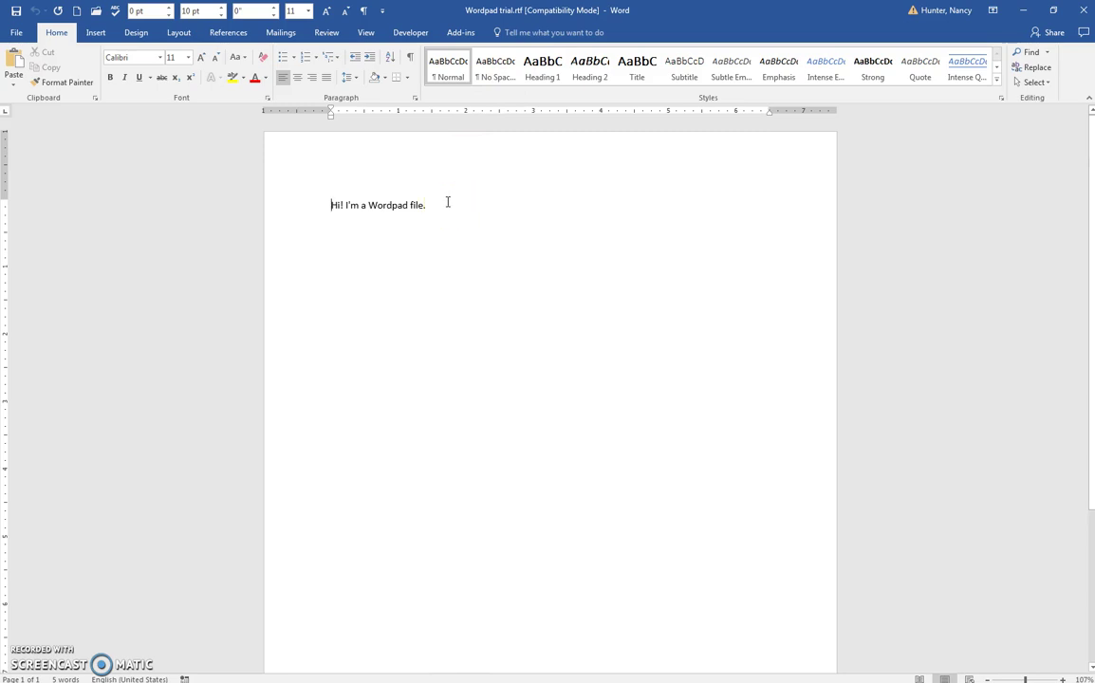
pyautogui.click(178, 34)
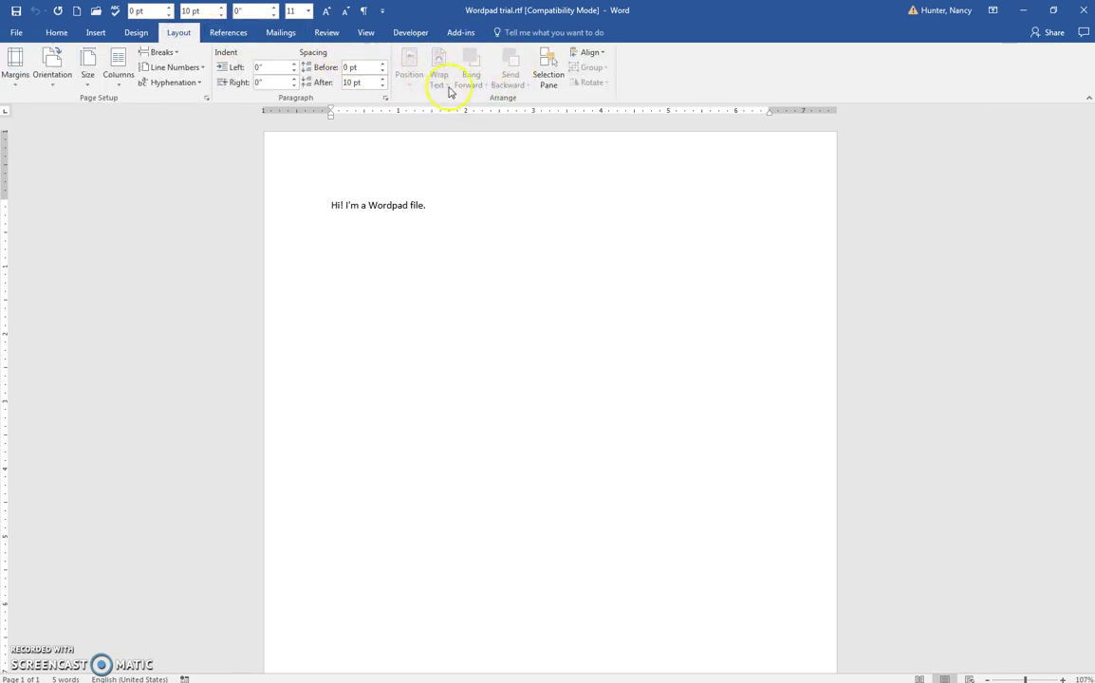
pyautogui.click(231, 34)
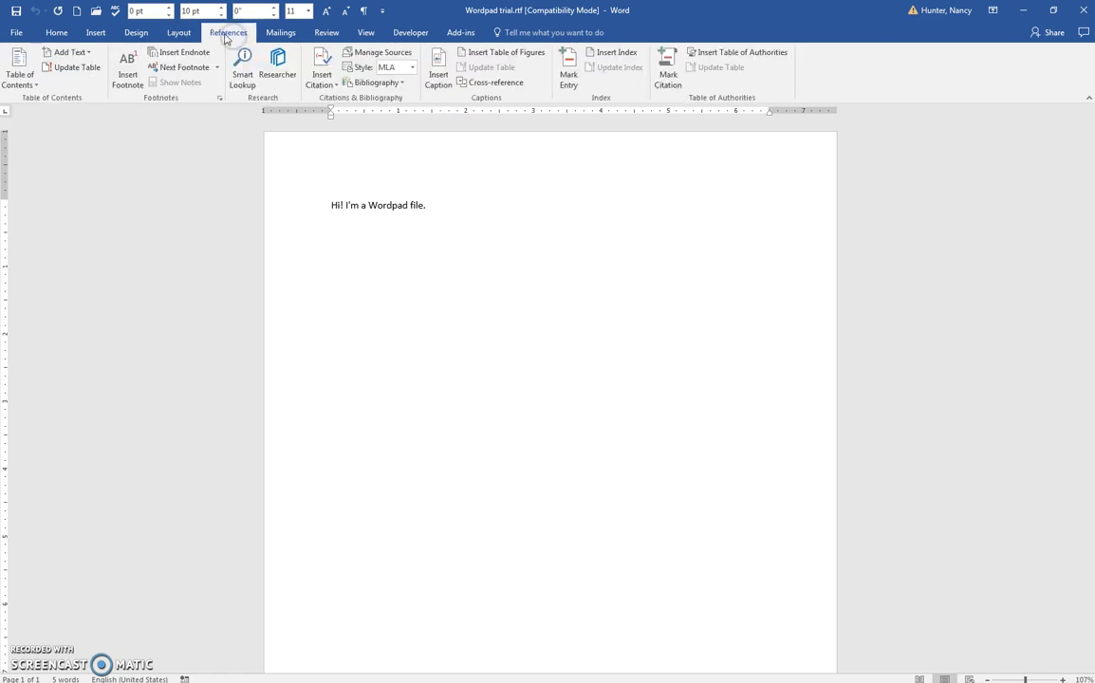
pyautogui.click(95, 34)
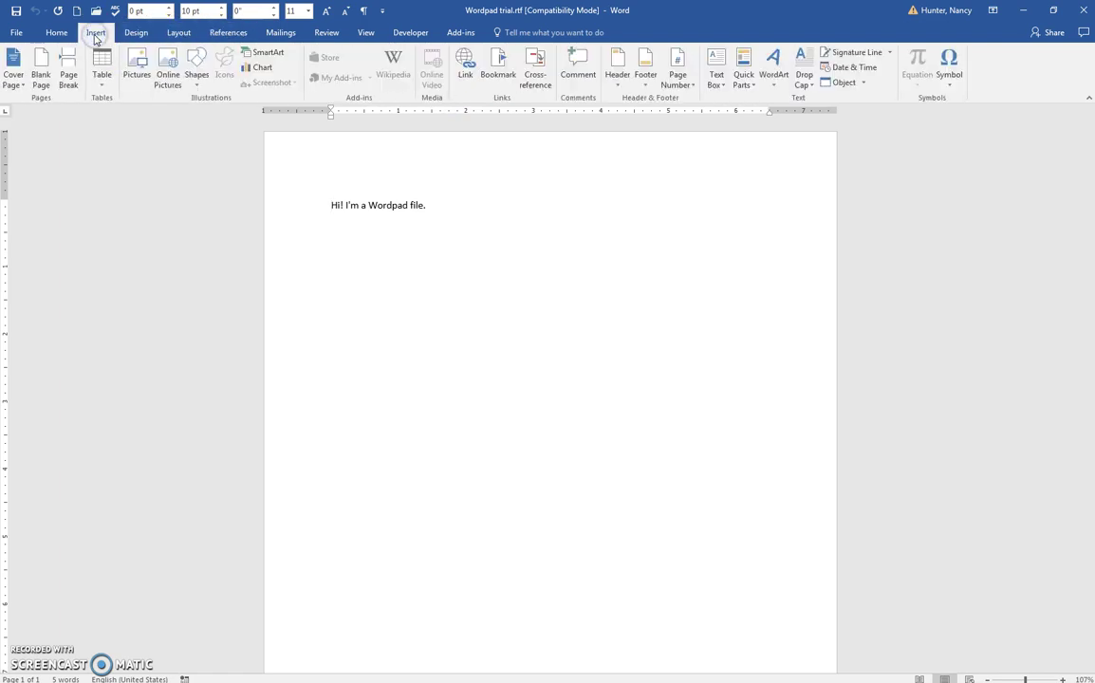
pyautogui.click(70, 36)
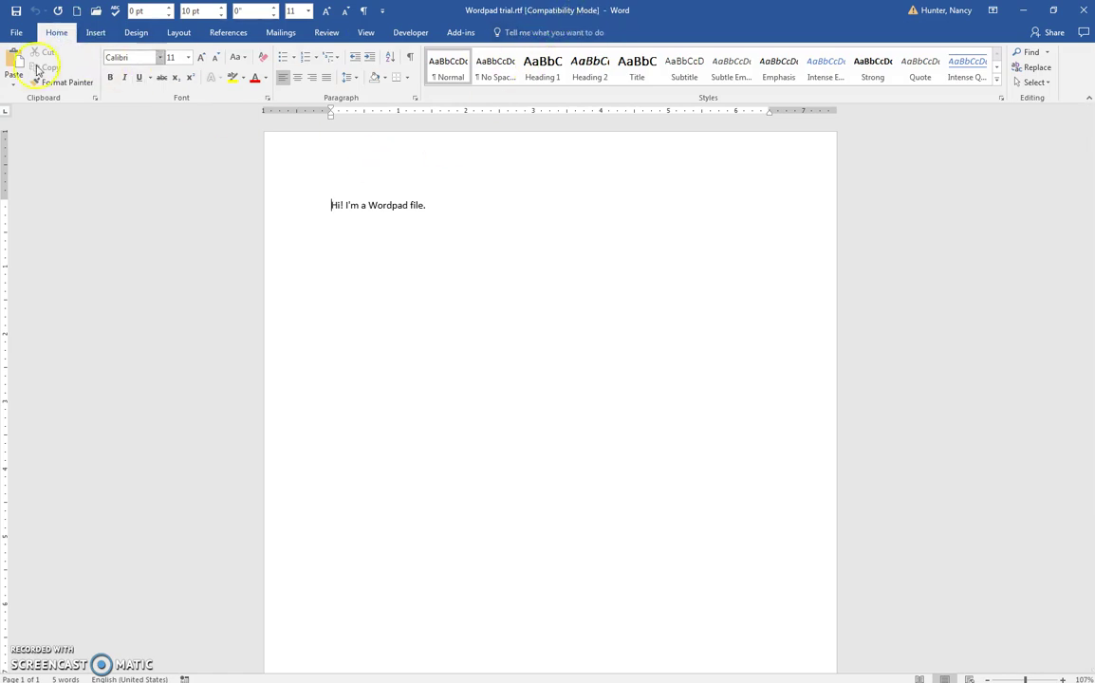
# Review the Compatibility Mode information for Wordpad trial.rtf and return to the document without converting it.
pyautogui.click(16, 33)
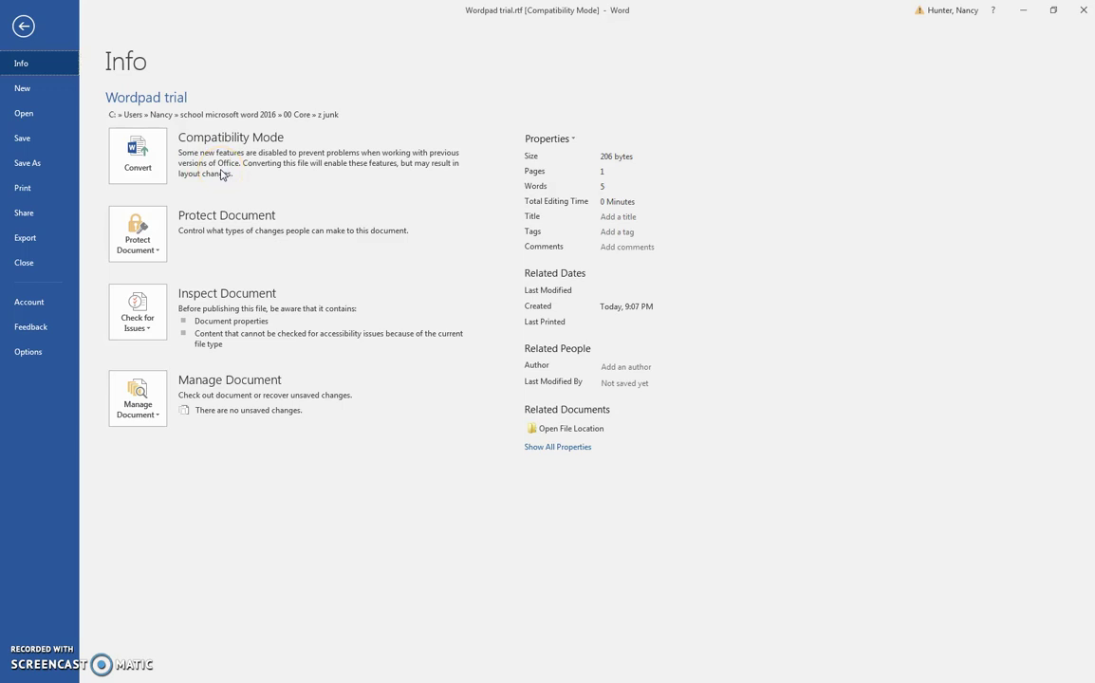
pyautogui.click(23, 26)
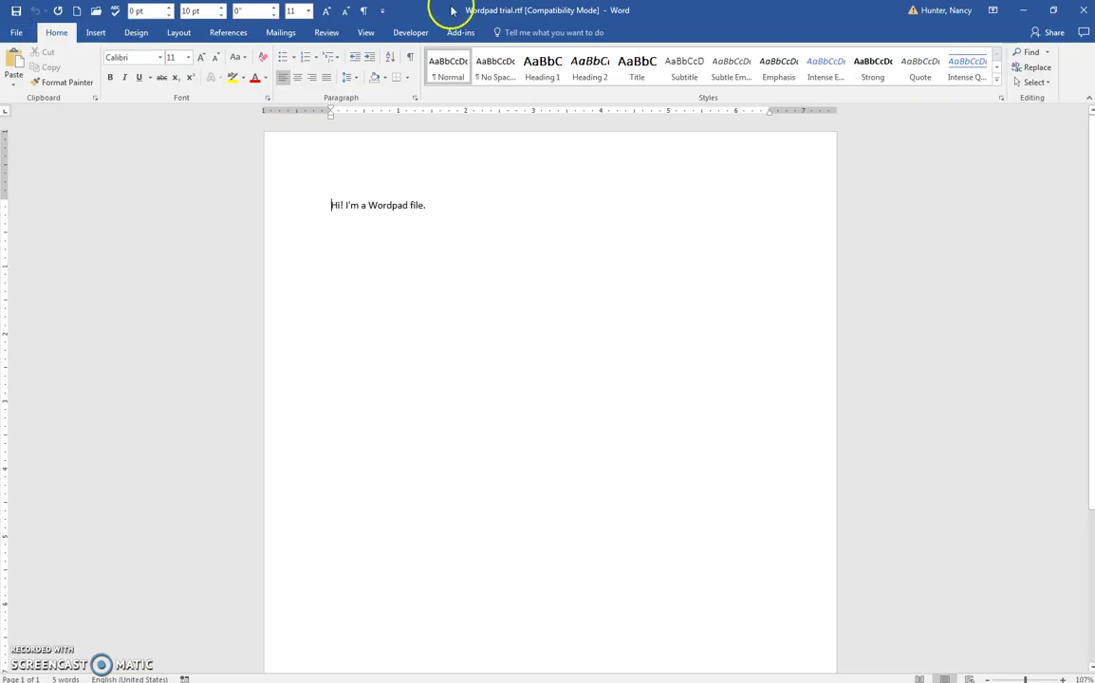
pyautogui.click(479, 163)
pyautogui.click(563, 20)
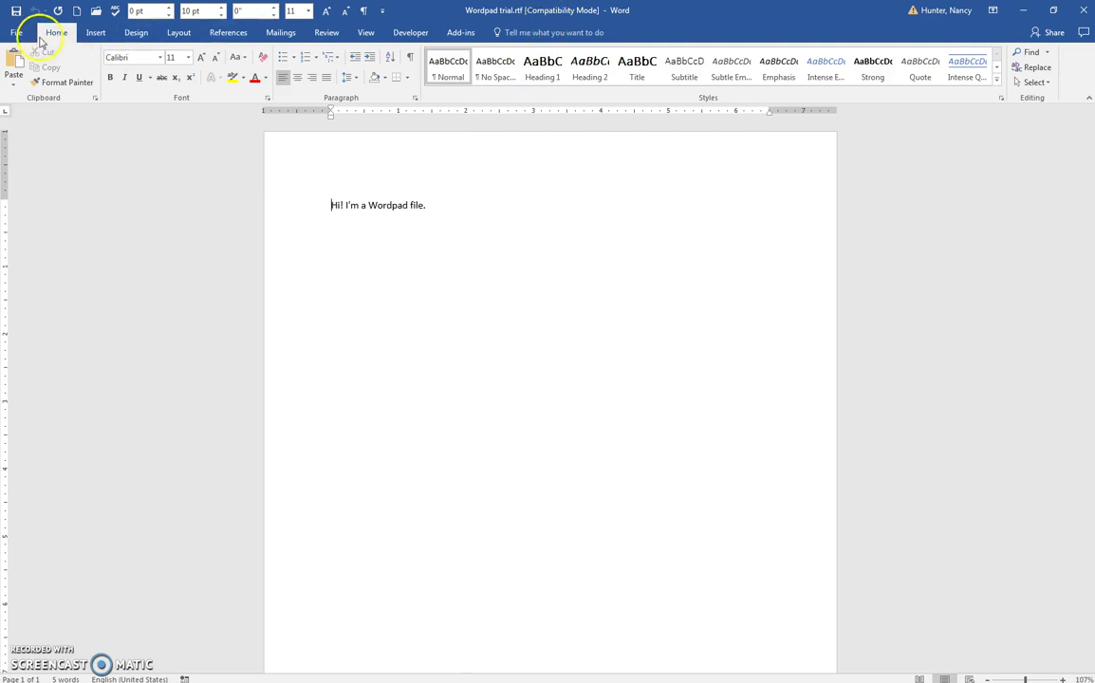
# Convert the Wordpad trial.rtf document out of Compatibility Mode to the newest Word file format, accepting the upgrade.
pyautogui.click(16, 31)
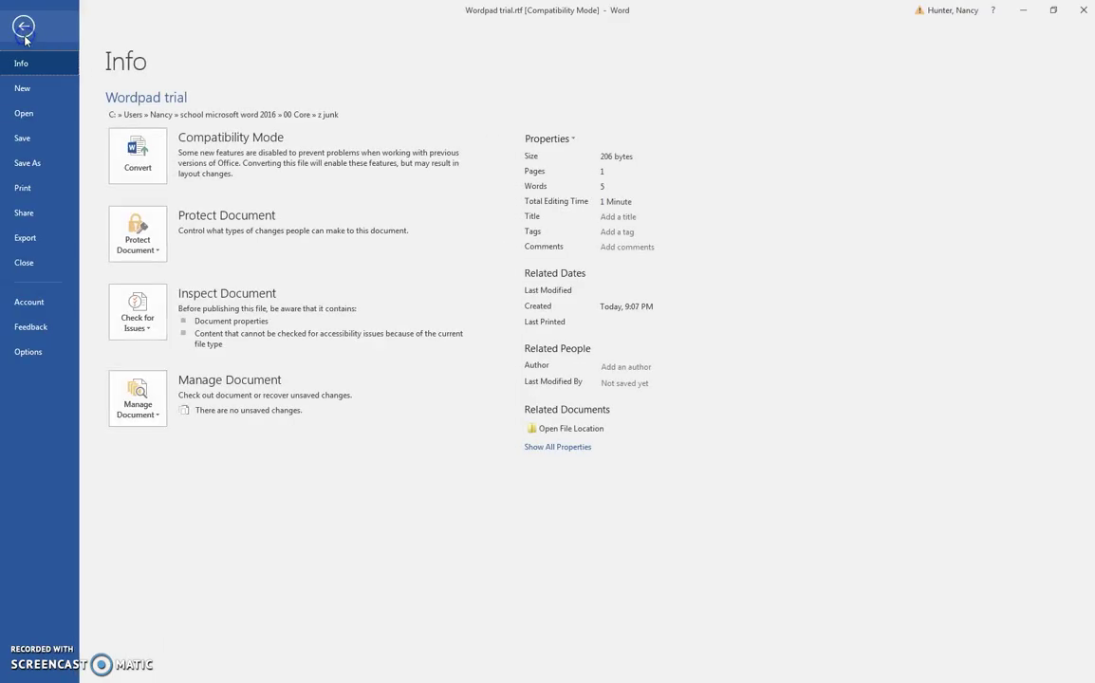
pyautogui.click(130, 154)
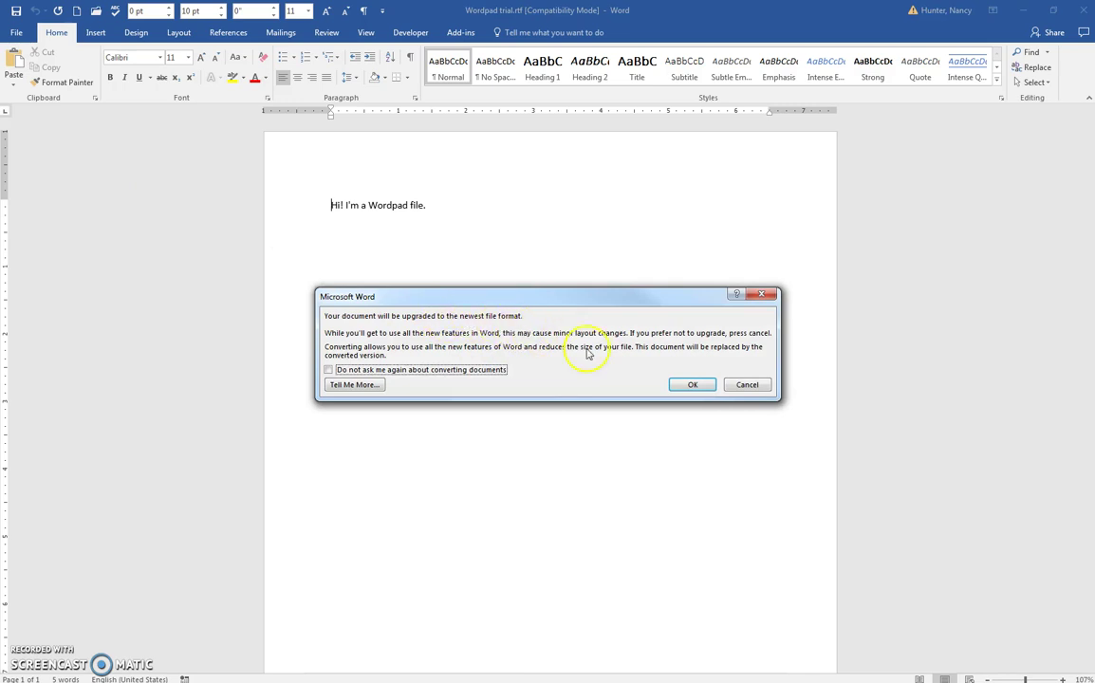
pyautogui.click(692, 385)
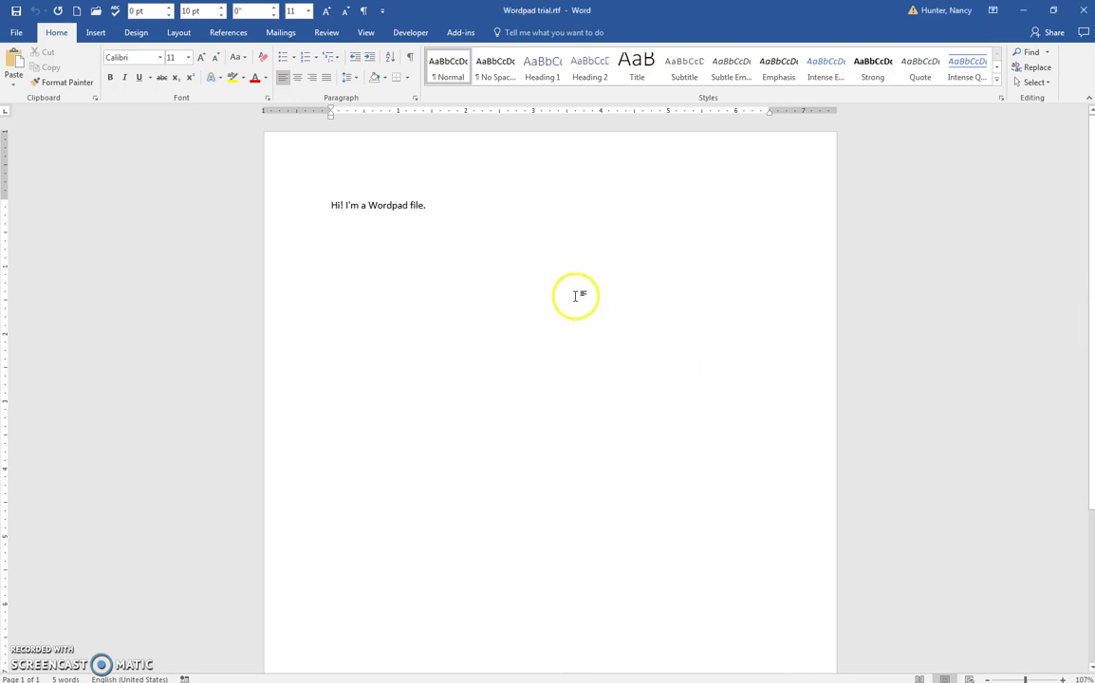